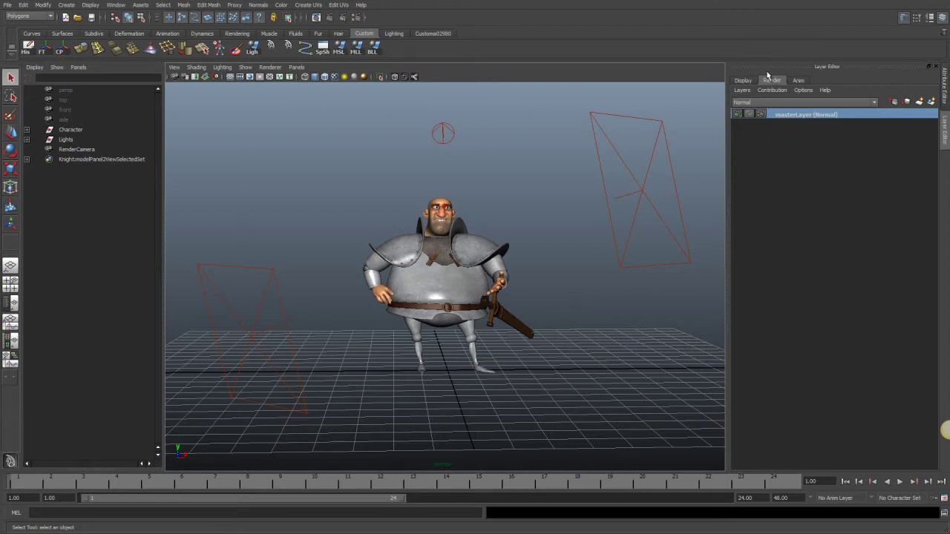
Create a render layer from the Character group, make it the active layer, and clear the object selection
{"action": "left_click", "coordinate": [942, 17]}
{"action": "left_click", "coordinate": [943, 17]}
{"action": "left_click", "coordinate": [750, 81]}
{"action": "left_click", "coordinate": [771, 81]}
{"action": "left_click", "coordinate": [70, 130]}
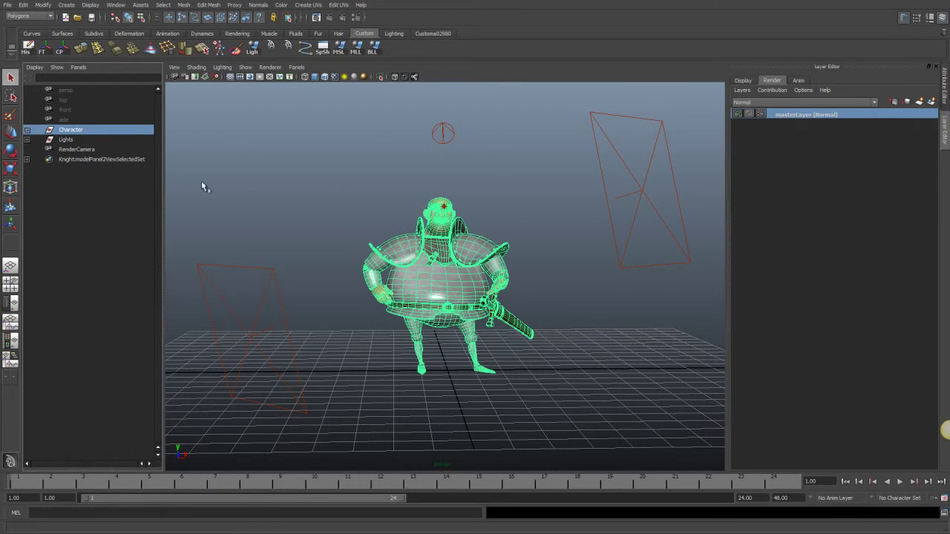
{"action": "left_click", "coordinate": [932, 104]}
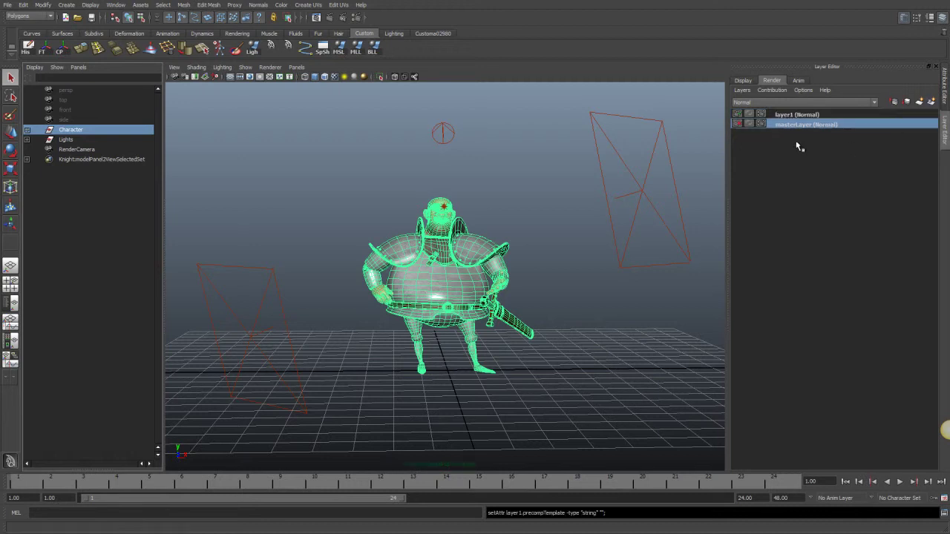
{"action": "left_click", "coordinate": [796, 115]}
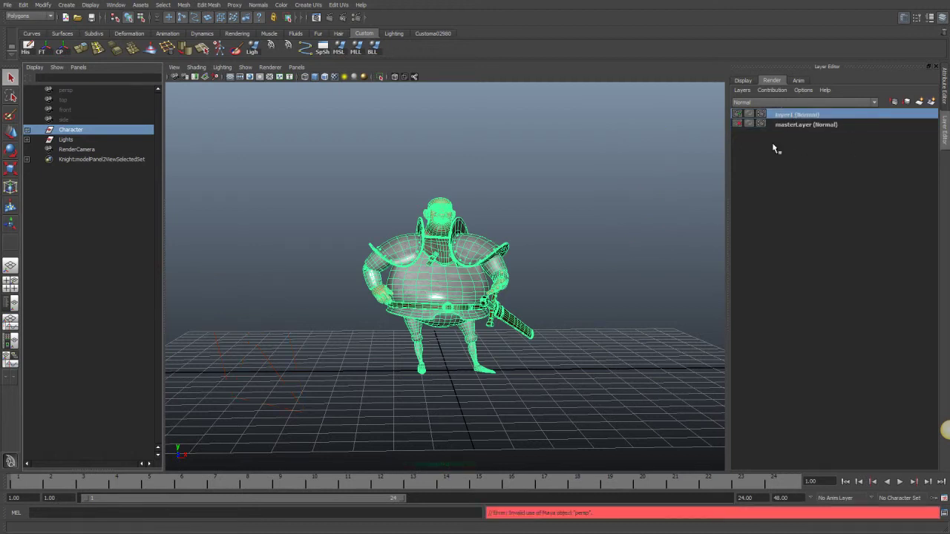
{"action": "left_click", "coordinate": [664, 237]}
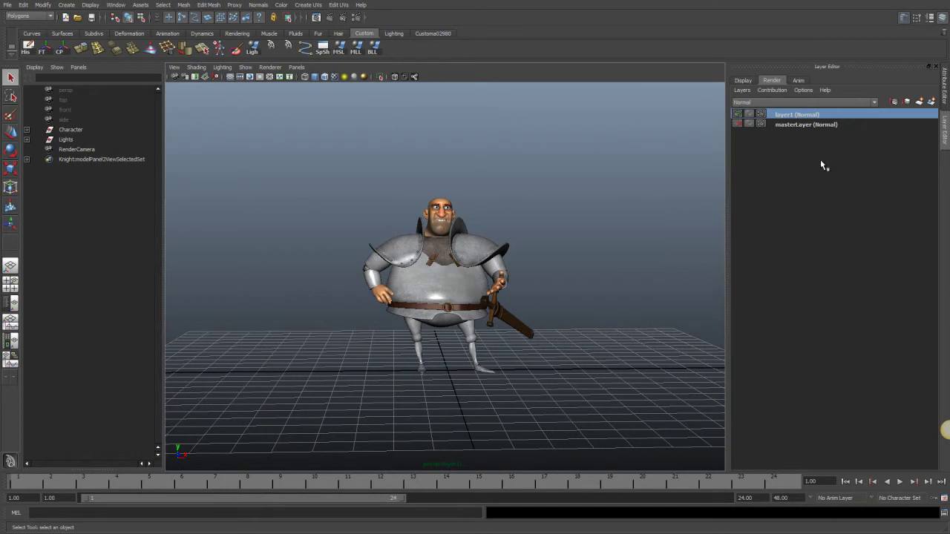
Rename the new render layer to Character_layer and make masterLayer the active layer
{"action": "double_click", "coordinate": [798, 117]}
{"action": "type", "text": "Character_layer"}
{"action": "key", "text": "Return"}
{"action": "left_click", "coordinate": [827, 125]}
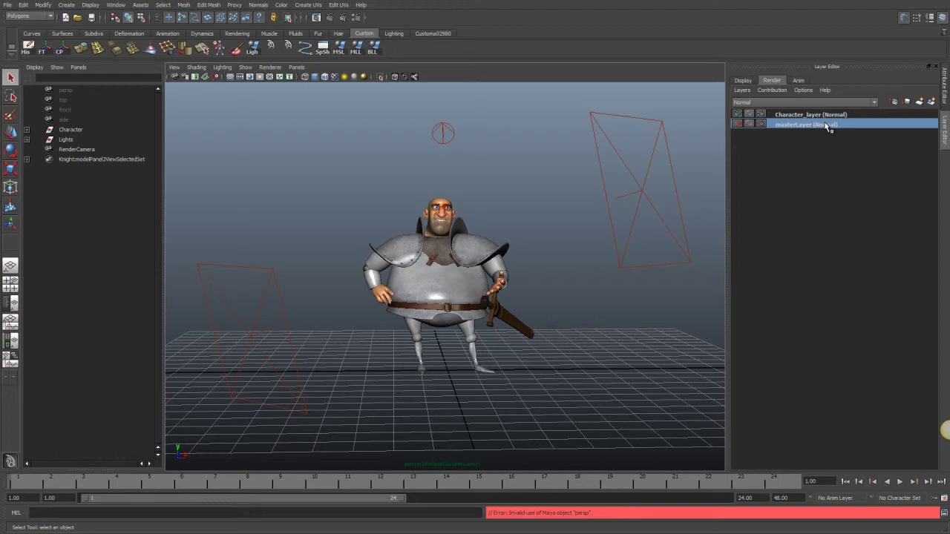
Open the render settings for masterLayer and show the render pass options, keeping the knight in view
{"action": "left_click", "coordinate": [357, 18]}
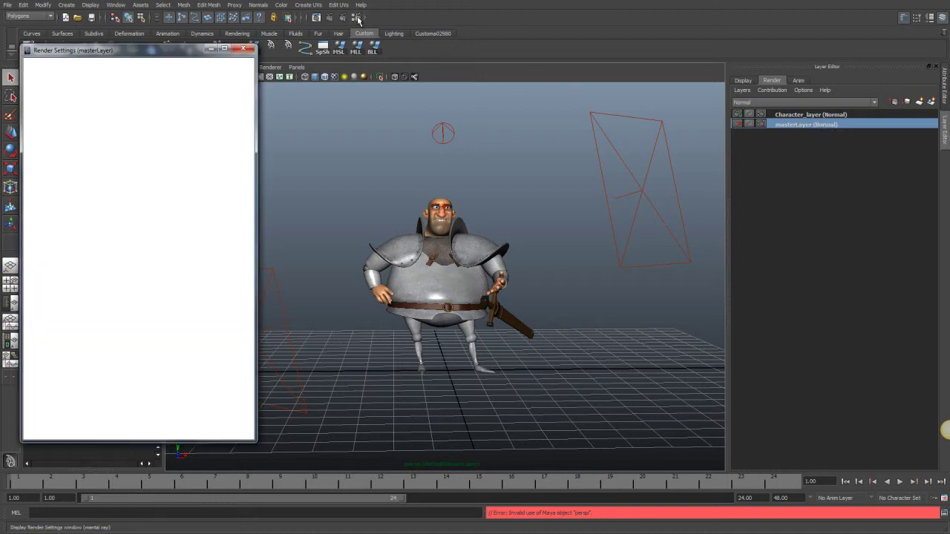
{"action": "left_click_drag", "start_coordinate": [167, 56], "coordinate": [312, 52]}
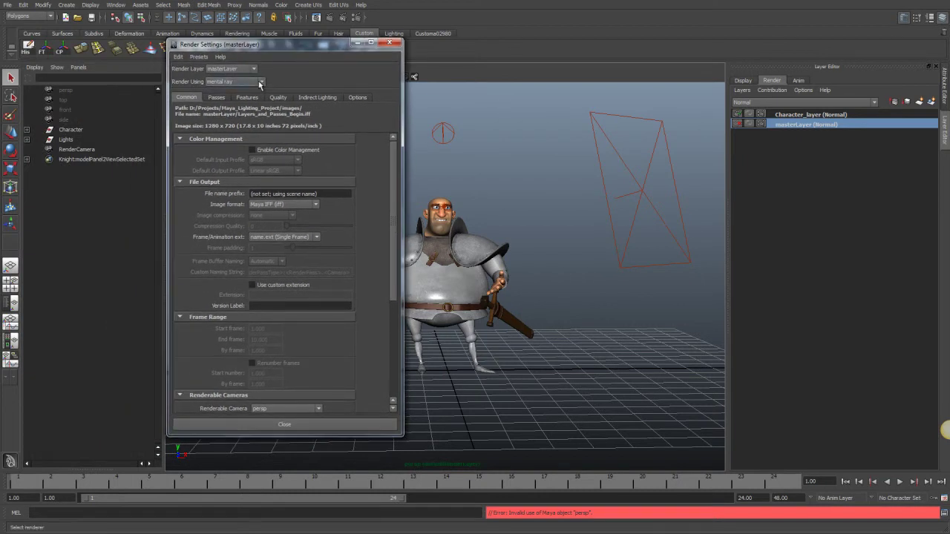
{"action": "left_click", "coordinate": [221, 100]}
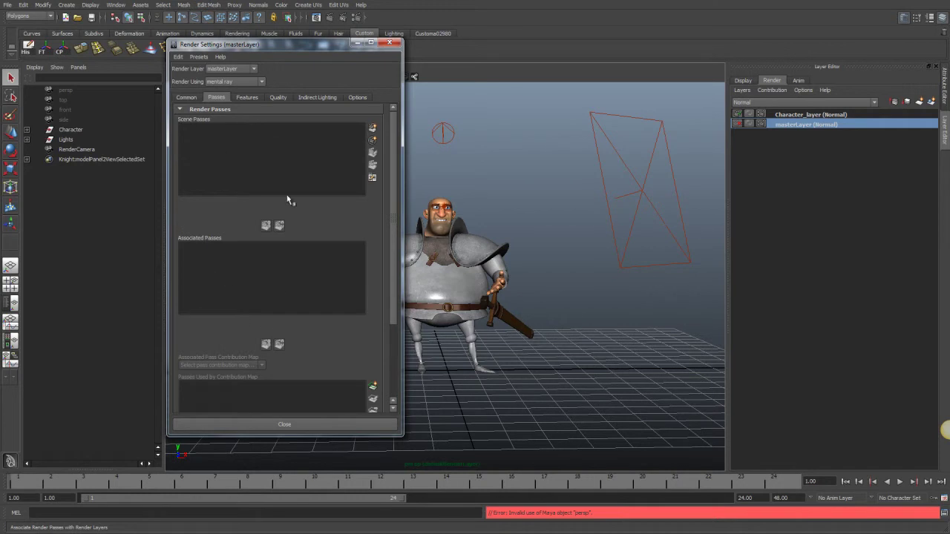
{"action": "left_click_drag", "start_coordinate": [287, 49], "coordinate": [182, 56]}
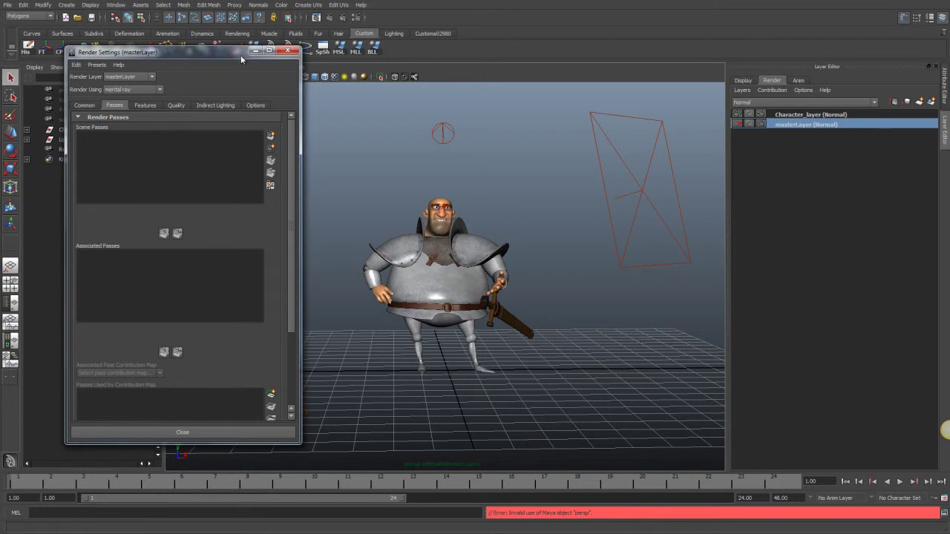
{"action": "left_click_drag", "start_coordinate": [231, 55], "coordinate": [174, 56]}
Switch the viewport to RenderCamera and render the current frame of masterLayer
{"action": "left_click", "coordinate": [300, 67]}
{"action": "mouse_move", "coordinate": [319, 77]}
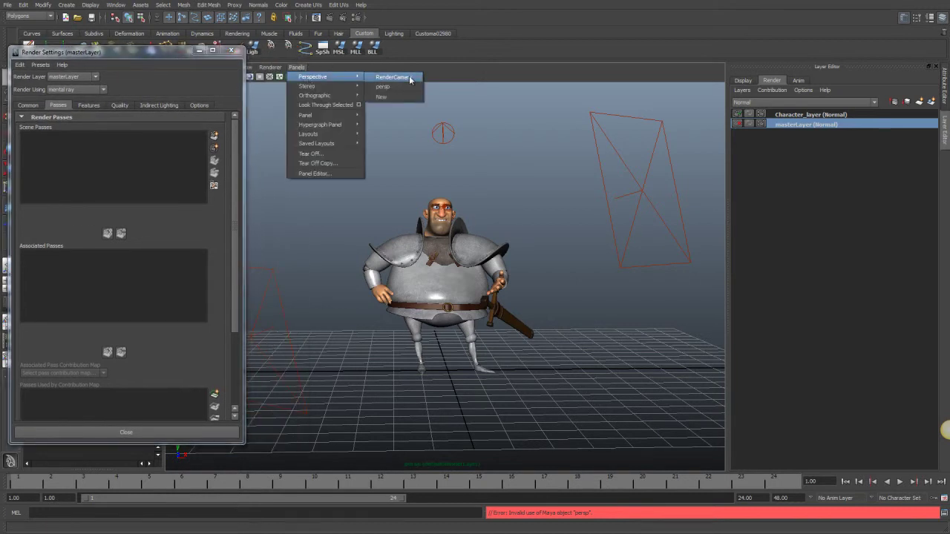
{"action": "left_click", "coordinate": [407, 80]}
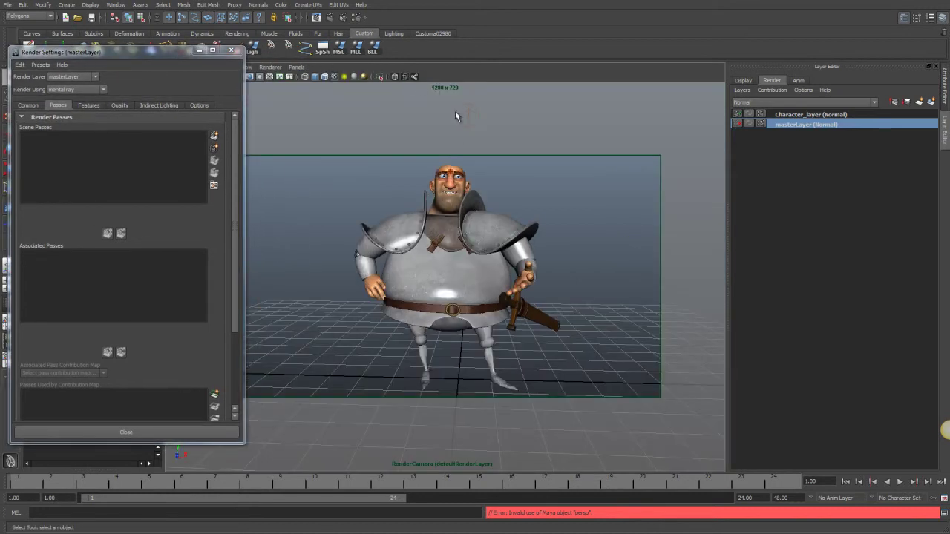
{"action": "left_click", "coordinate": [331, 17]}
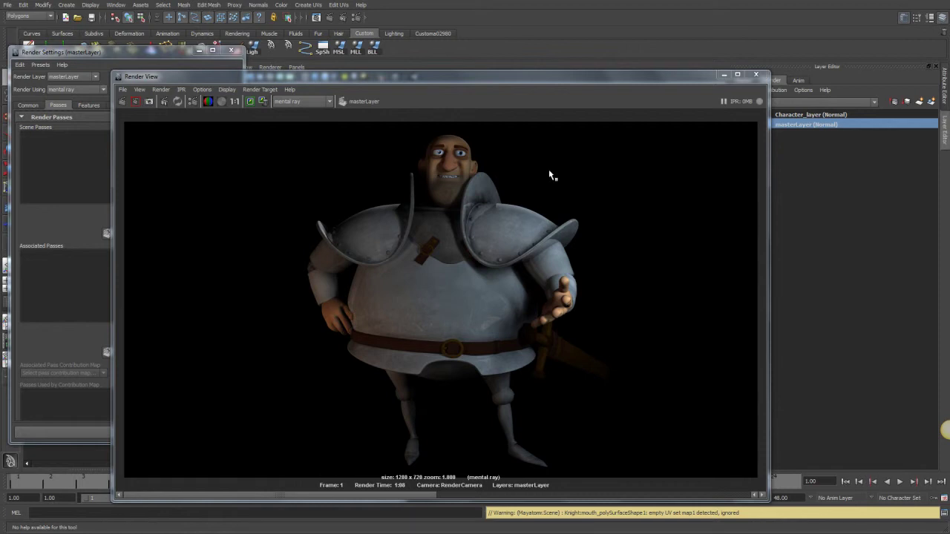
Keep the rendered image in the Render View and minimize that window
{"action": "left_click_drag", "start_coordinate": [523, 77], "coordinate": [558, 62]}
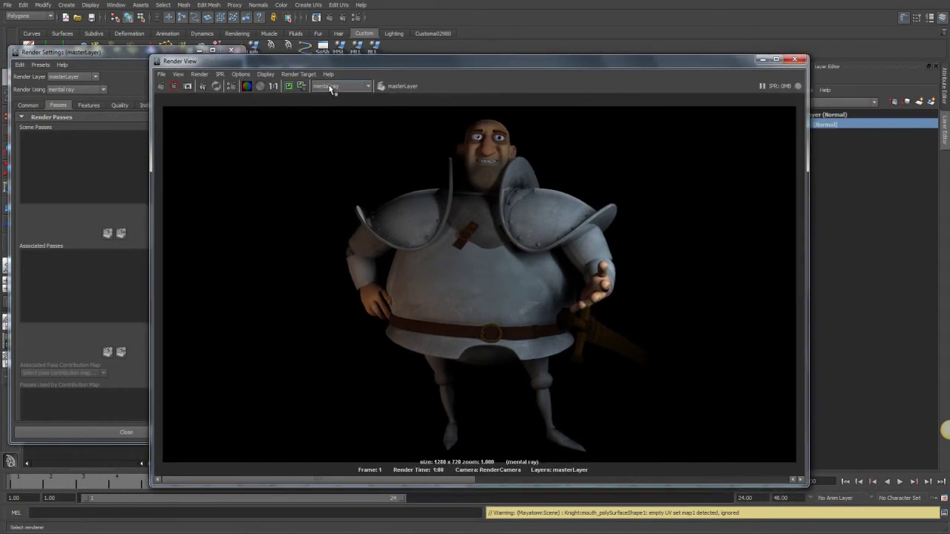
{"action": "left_click", "coordinate": [290, 87]}
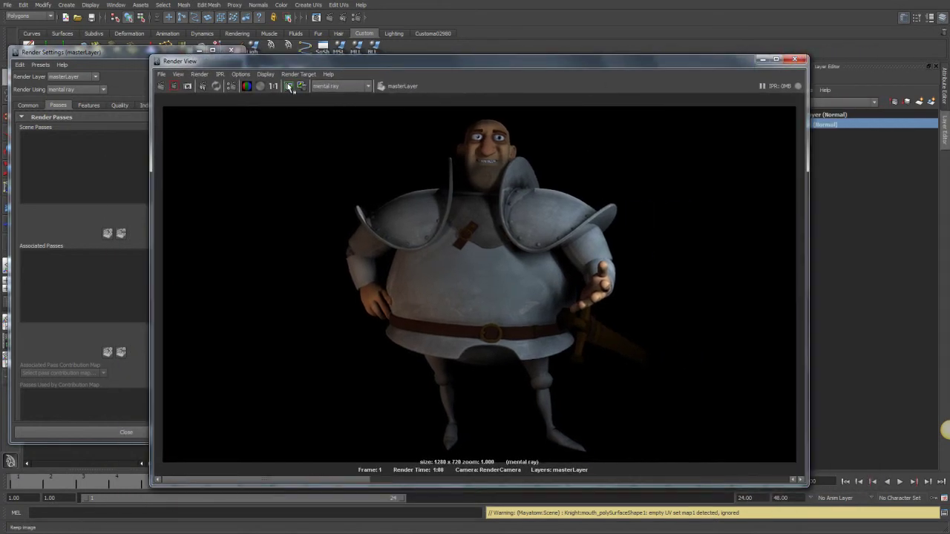
{"action": "left_click", "coordinate": [763, 60]}
Create a Specular render pass in the scene passes, enlarging the pass creation dialog to show more of the list
{"action": "left_click_drag", "start_coordinate": [165, 53], "coordinate": [192, 52]}
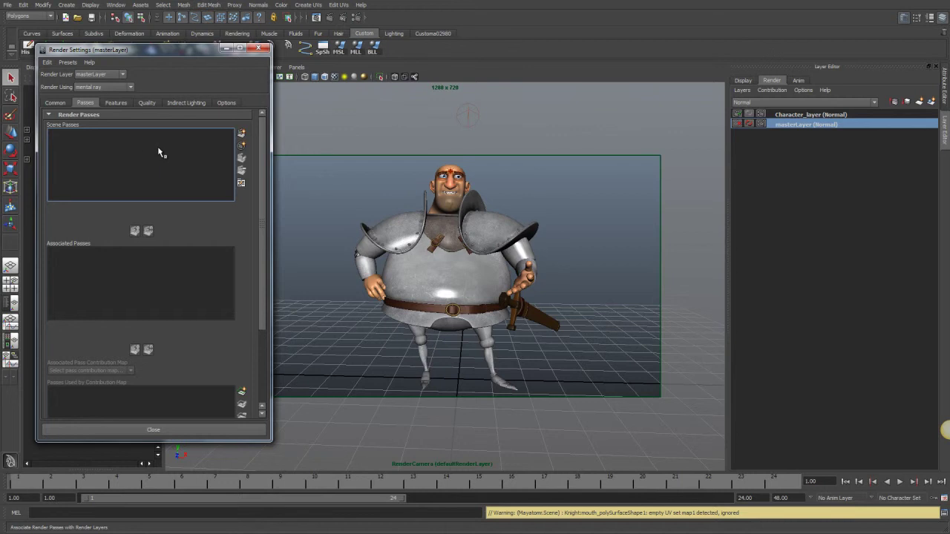
{"action": "left_click", "coordinate": [242, 135]}
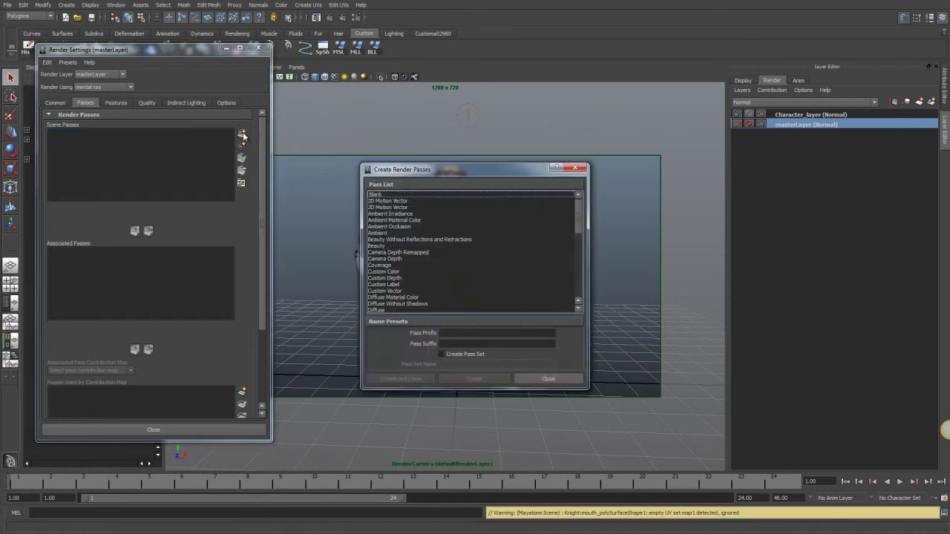
{"action": "left_click_drag", "start_coordinate": [547, 294], "coordinate": [557, 464]}
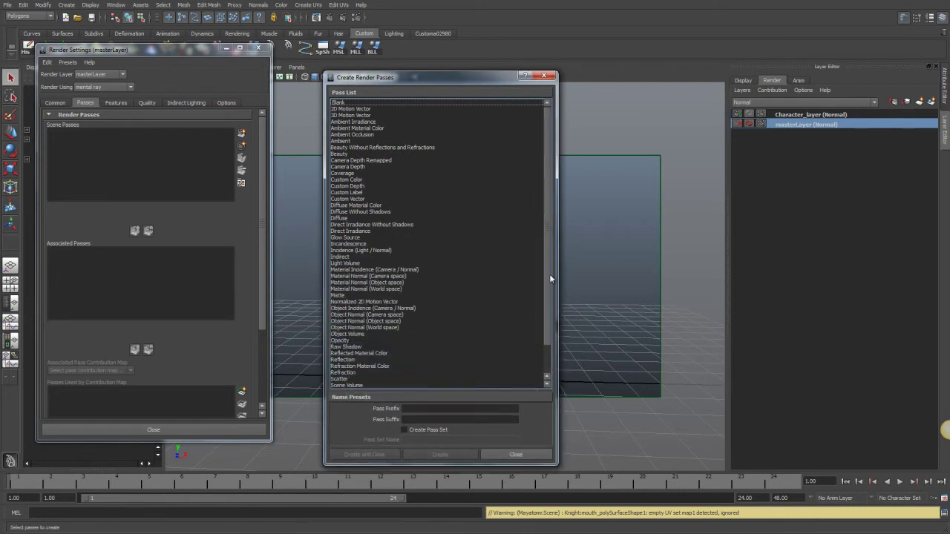
{"action": "scroll", "coordinate": [546, 177], "scroll_direction": "down", "scroll_amount": 2}
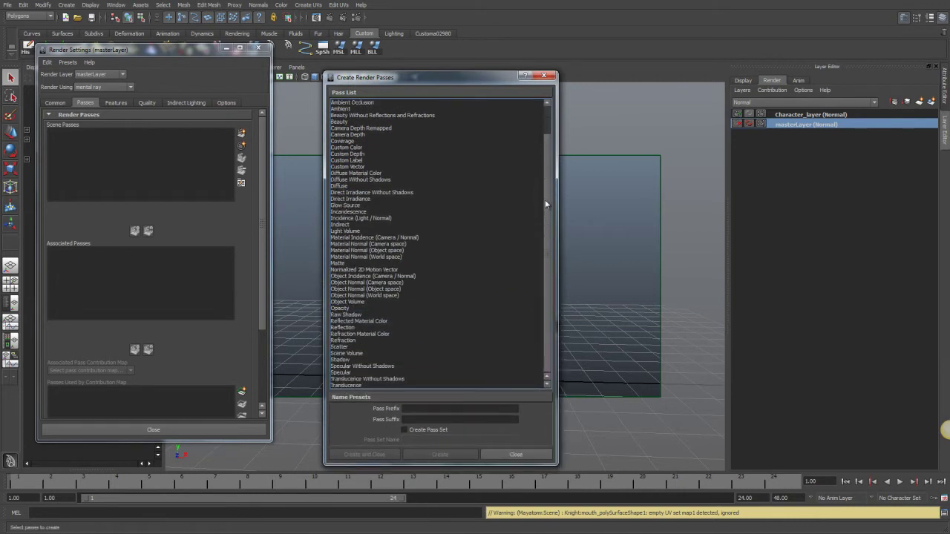
{"action": "left_click", "coordinate": [344, 373]}
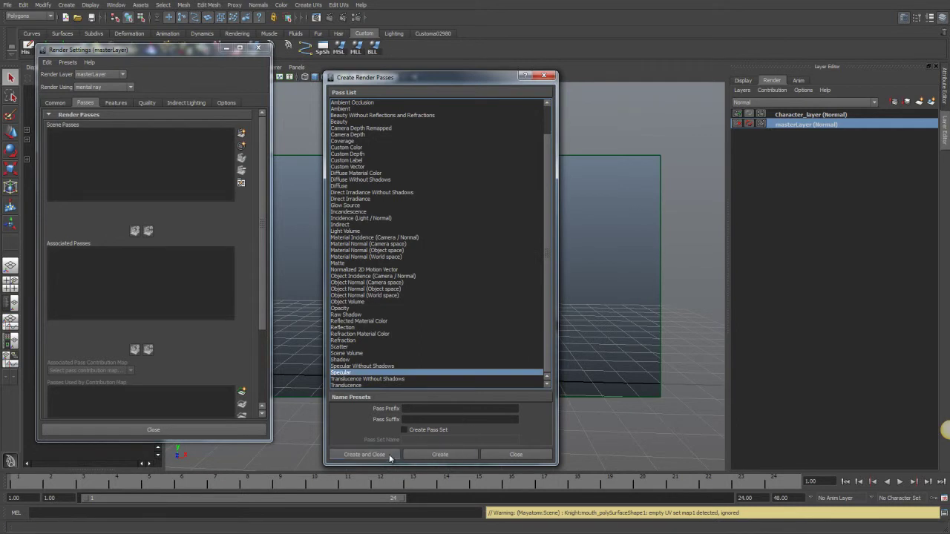
{"action": "left_click", "coordinate": [437, 456]}
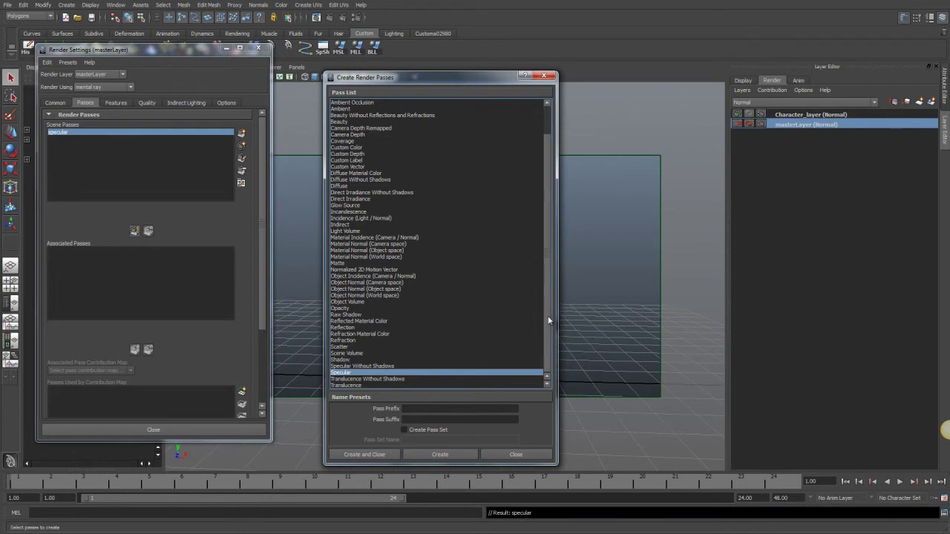
Compare the Shadow and Raw Shadow entries in the pass list and create a Raw Shadow render pass
{"action": "left_click", "coordinate": [347, 360]}
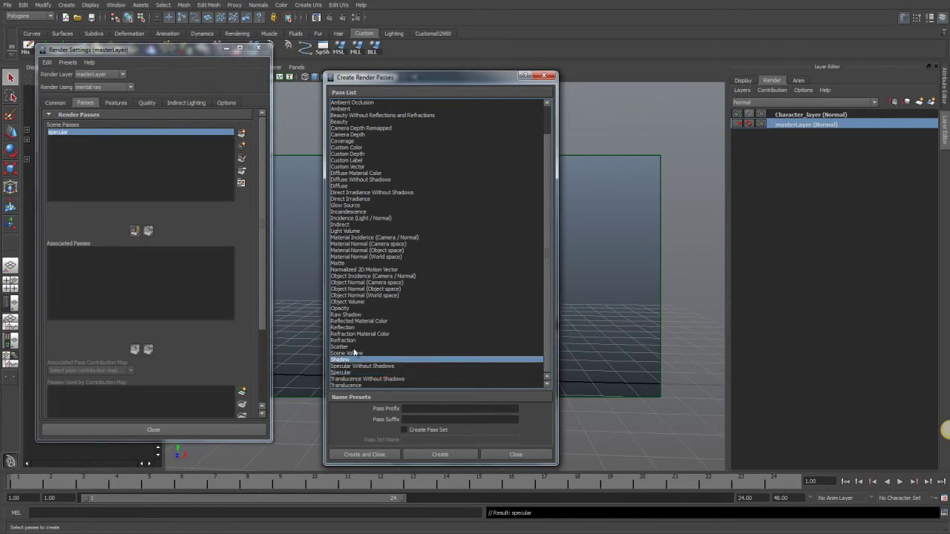
{"action": "left_click", "coordinate": [355, 315]}
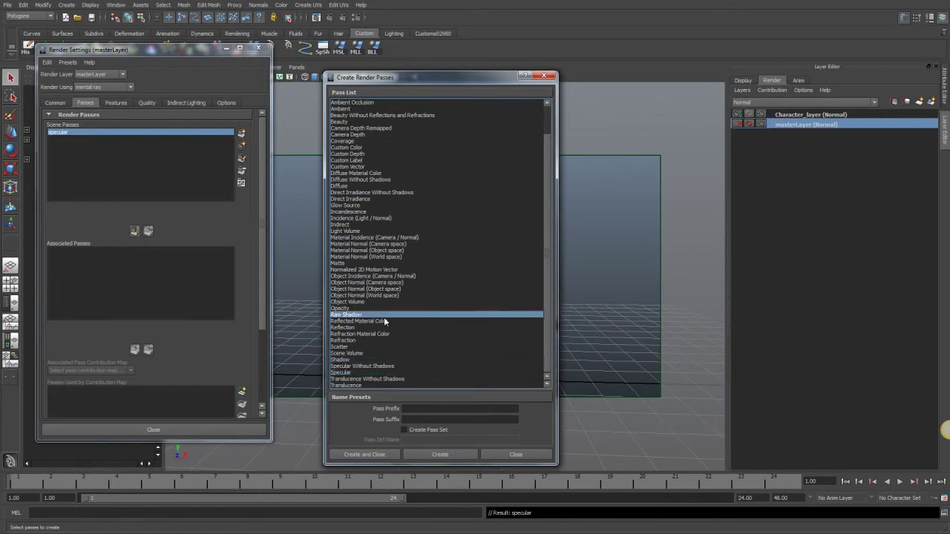
{"action": "left_click", "coordinate": [339, 371]}
{"action": "left_click", "coordinate": [352, 360]}
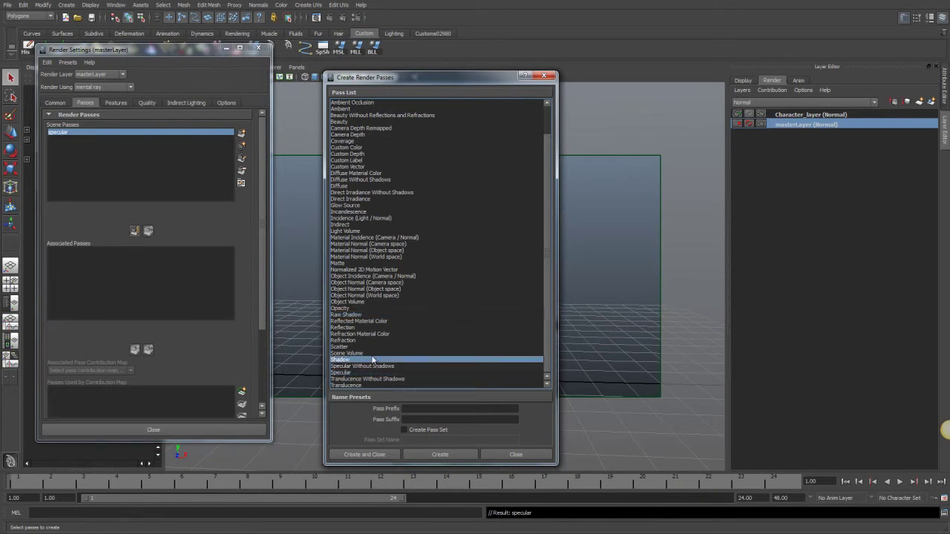
{"action": "left_click", "coordinate": [353, 316]}
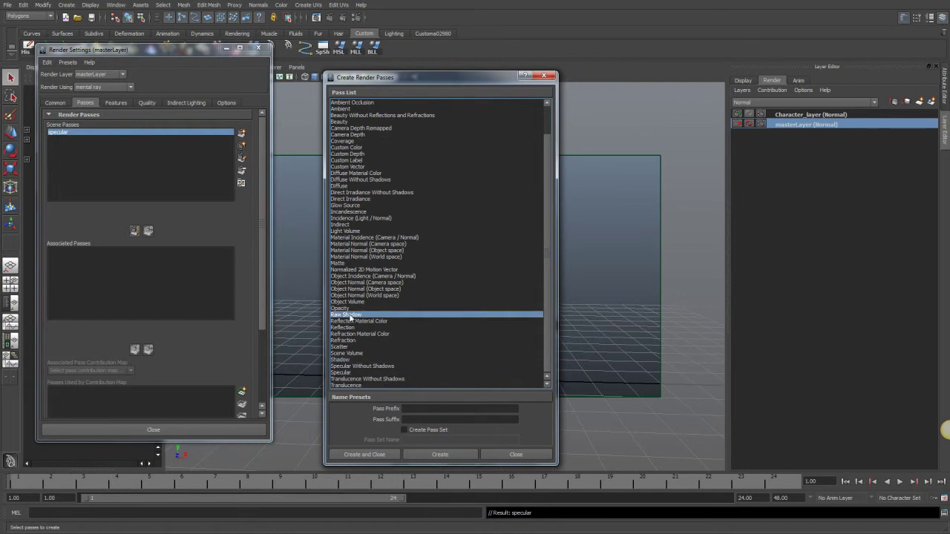
{"action": "left_click", "coordinate": [354, 354]}
{"action": "left_click", "coordinate": [354, 316]}
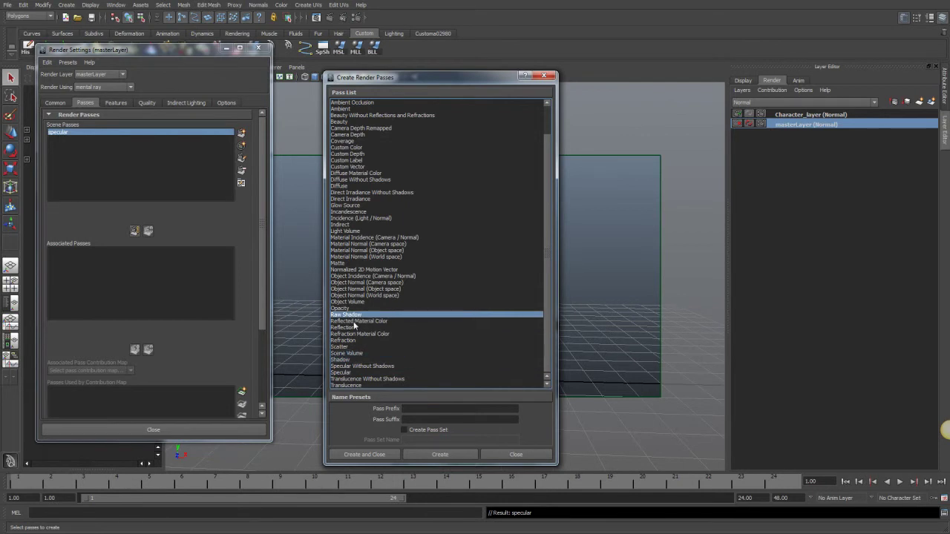
{"action": "left_click", "coordinate": [443, 452]}
Create a Reflection render pass in the scene passes
{"action": "scroll", "coordinate": [547, 292], "scroll_direction": "up", "scroll_amount": 2}
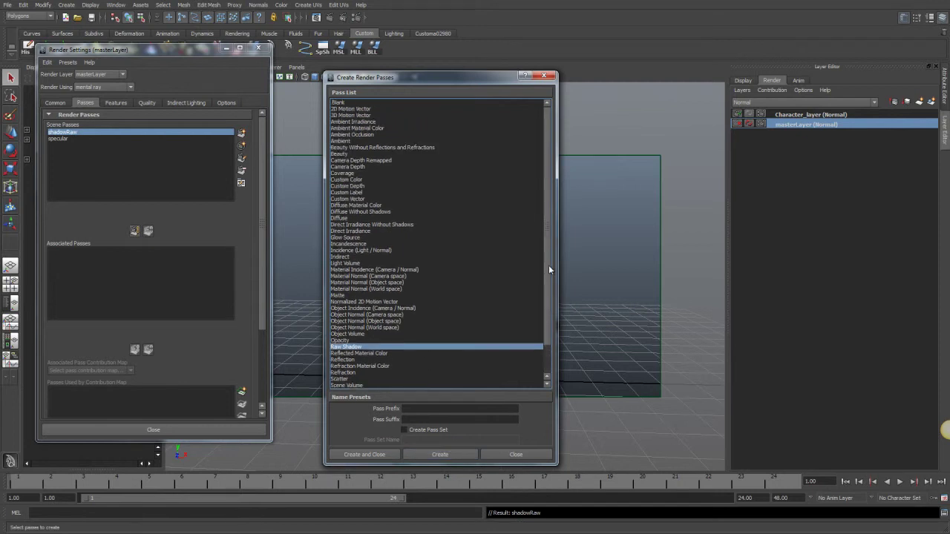
{"action": "scroll", "coordinate": [547, 289], "scroll_direction": "down", "scroll_amount": 2}
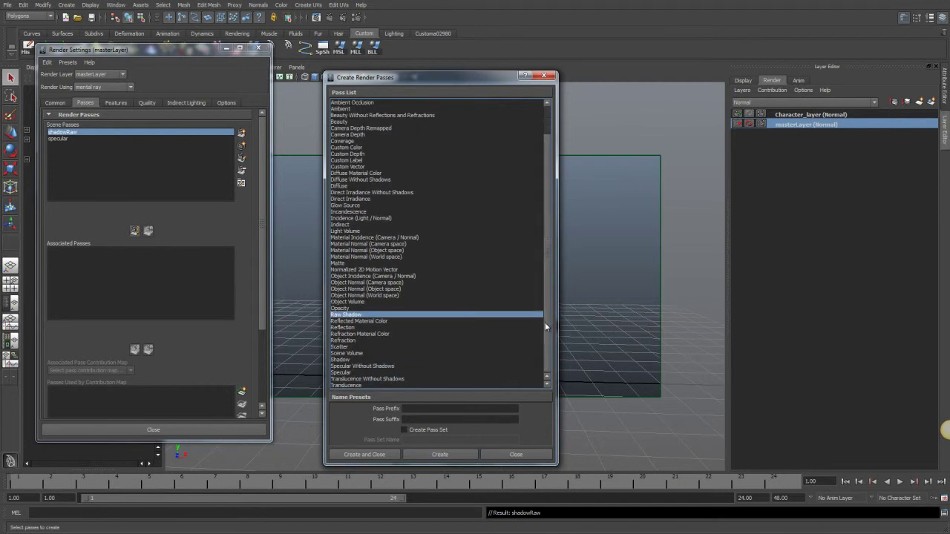
{"action": "left_click", "coordinate": [356, 326]}
{"action": "left_click", "coordinate": [441, 454]}
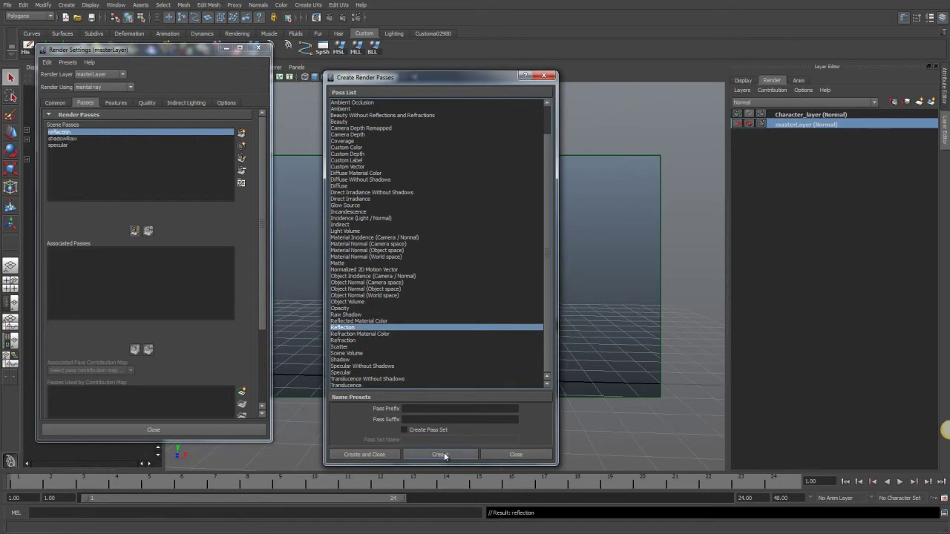
Close the pass creation dialog and associate the reflection, shadowRaw and specular passes with masterLayer
{"action": "scroll", "coordinate": [548, 273], "scroll_direction": "up", "scroll_amount": 2}
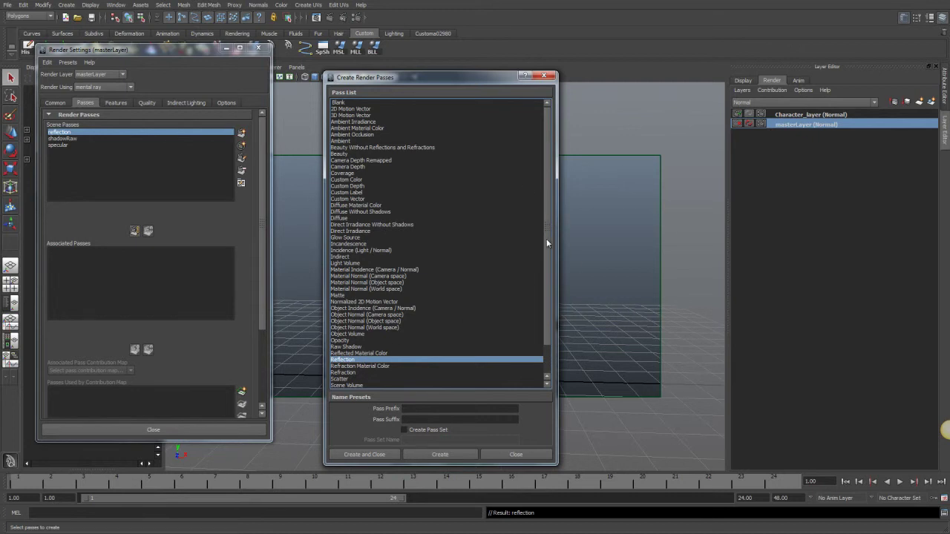
{"action": "scroll", "coordinate": [546, 254], "scroll_direction": "down", "scroll_amount": 2}
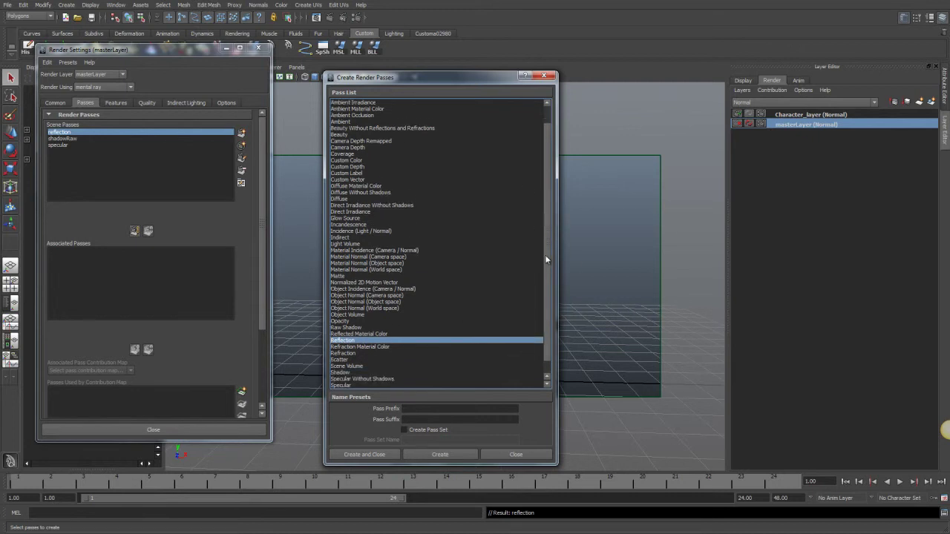
{"action": "left_click", "coordinate": [536, 452]}
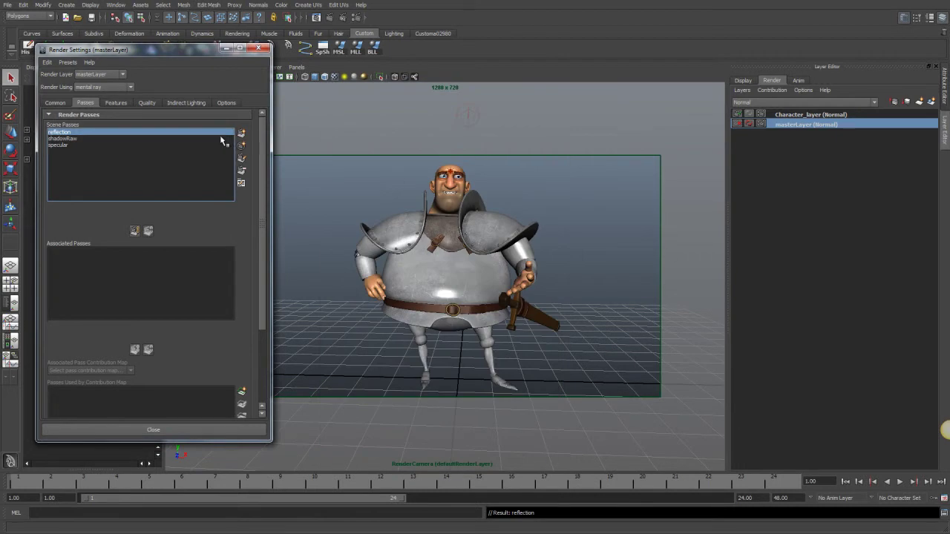
{"action": "left_click", "coordinate": [64, 145], "text": "shift"}
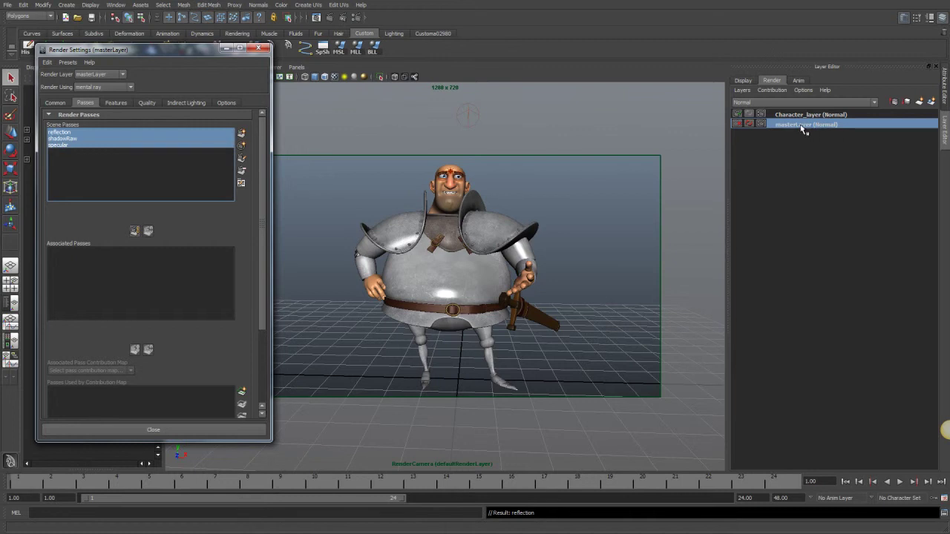
{"action": "left_click", "coordinate": [136, 232]}
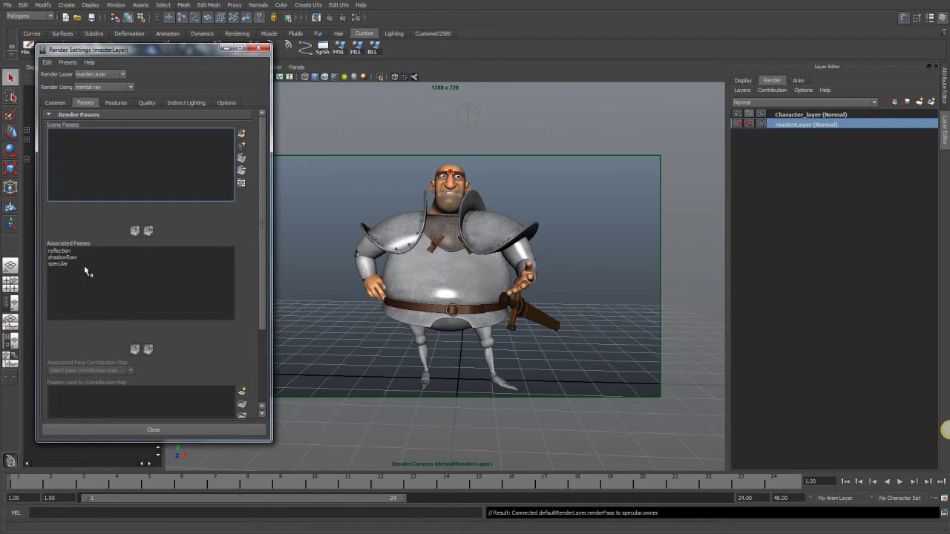
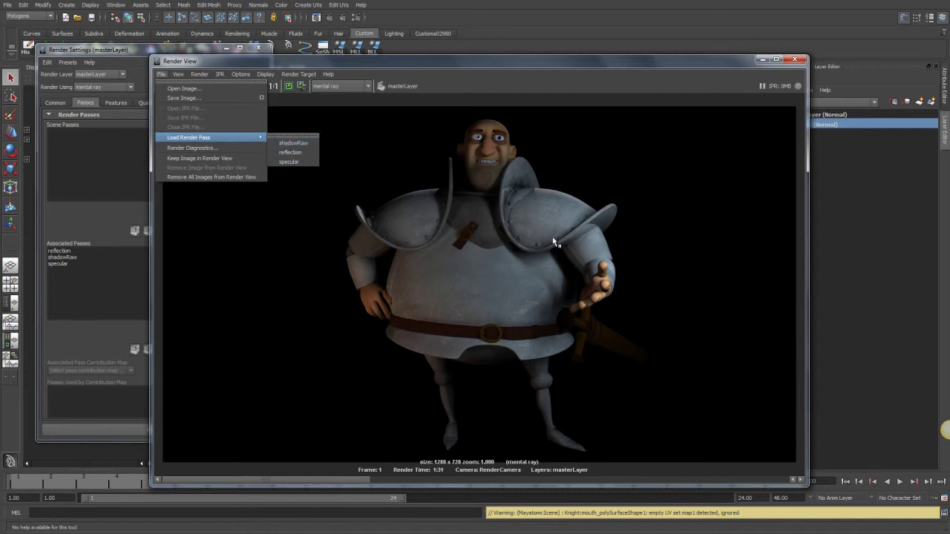
Load the reflection render pass of the finished render for viewing
{"action": "left_click", "coordinate": [301, 152]}
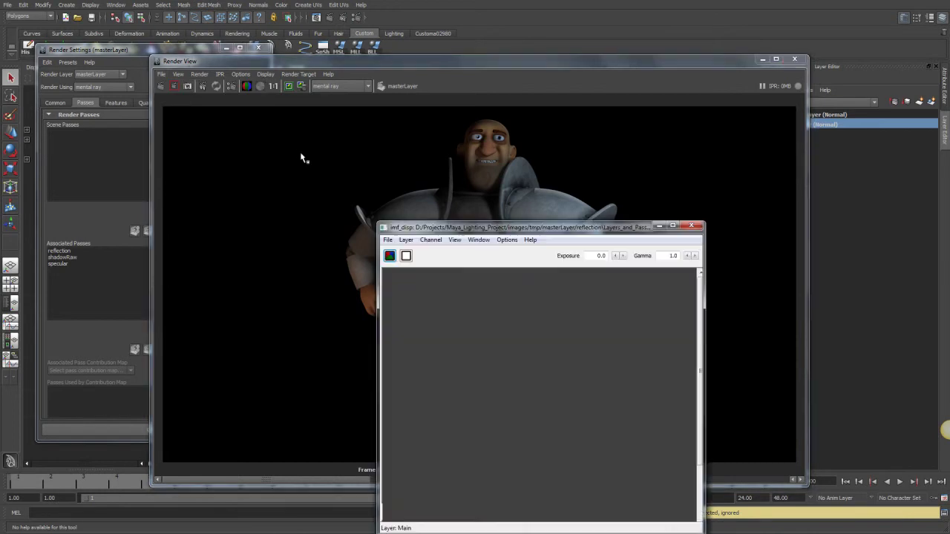
View the loaded reflection pass image in an enlarged viewer window, and close it
{"action": "left_click_drag", "start_coordinate": [525, 229], "coordinate": [259, 47]}
{"action": "left_click_drag", "start_coordinate": [439, 352], "coordinate": [839, 519]}
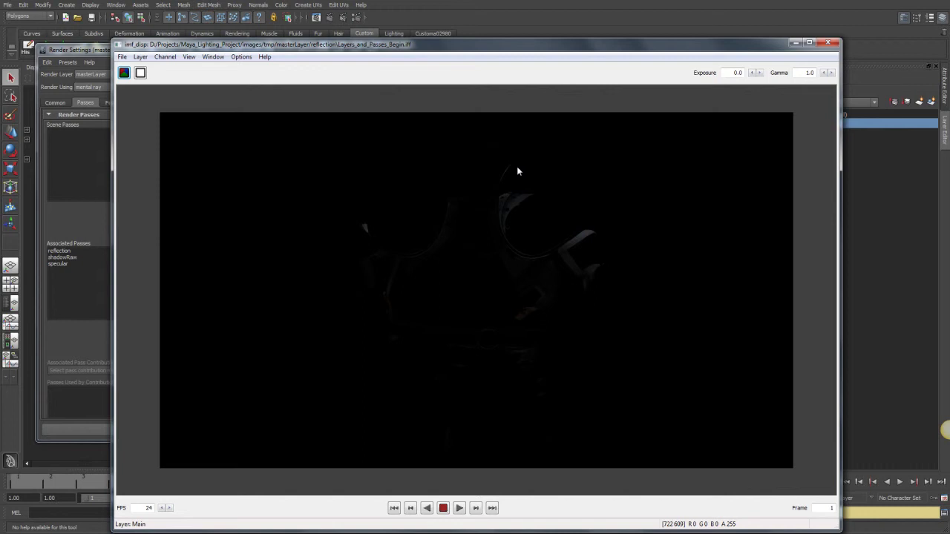
{"action": "left_click", "coordinate": [794, 46]}
Load the specular render pass, view it in an enlarged viewer window, and close it
{"action": "left_click", "coordinate": [161, 75]}
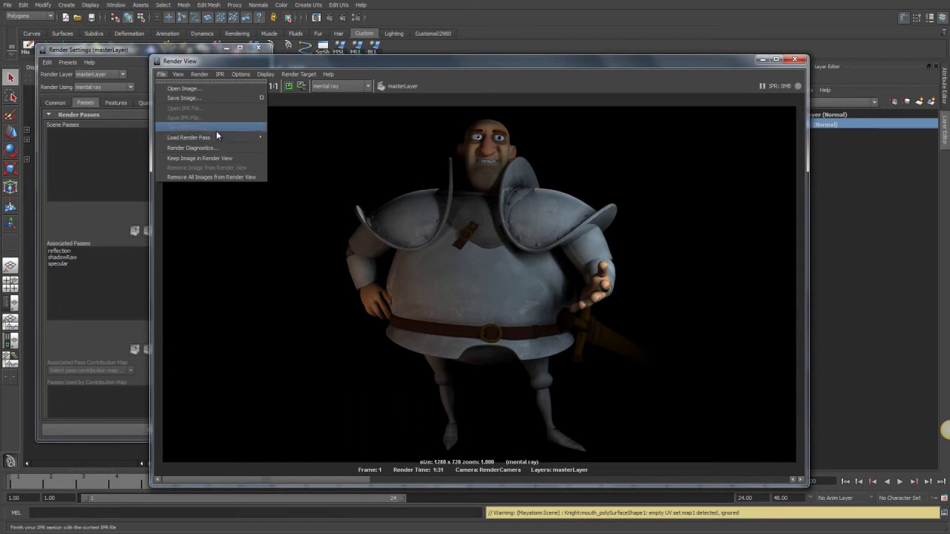
{"action": "mouse_move", "coordinate": [217, 139]}
{"action": "left_click", "coordinate": [297, 162]}
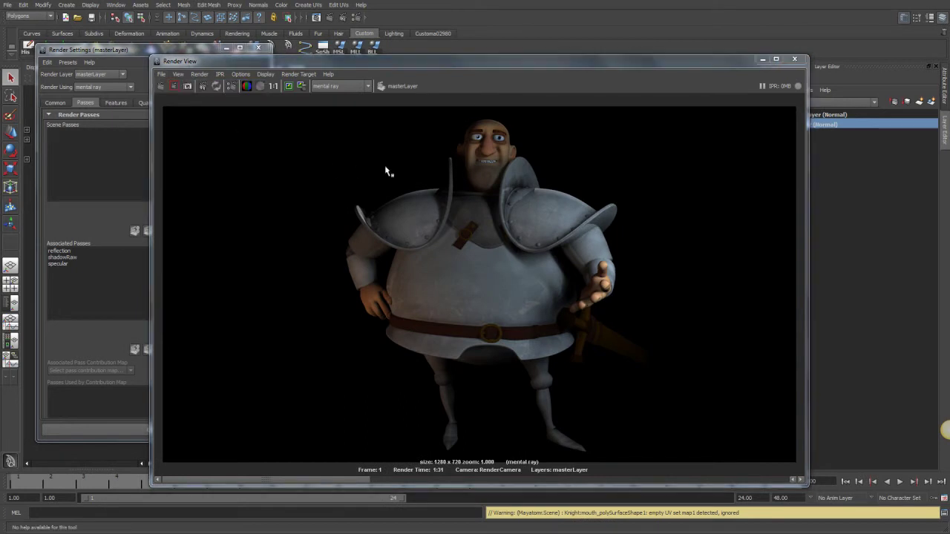
{"action": "left_click_drag", "start_coordinate": [460, 222], "coordinate": [278, 94]}
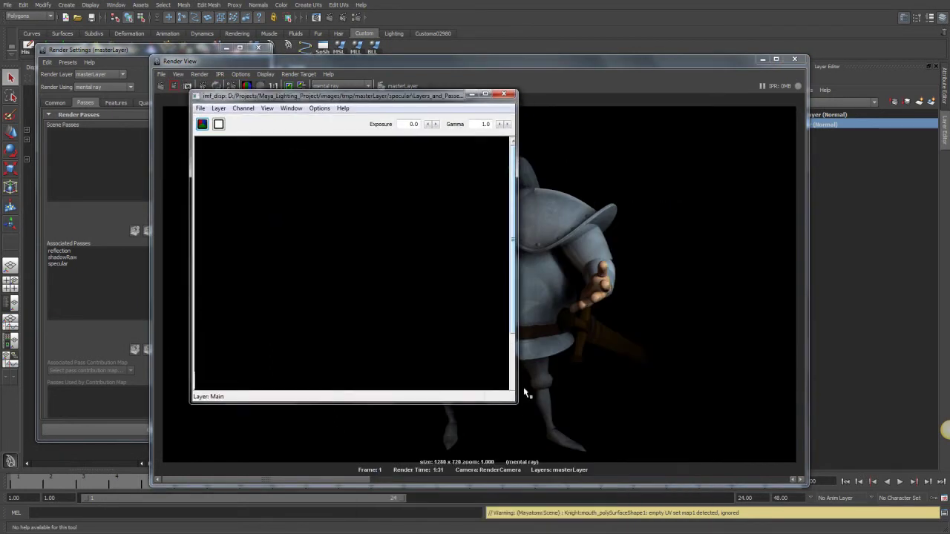
{"action": "left_click_drag", "start_coordinate": [516, 403], "coordinate": [853, 532]}
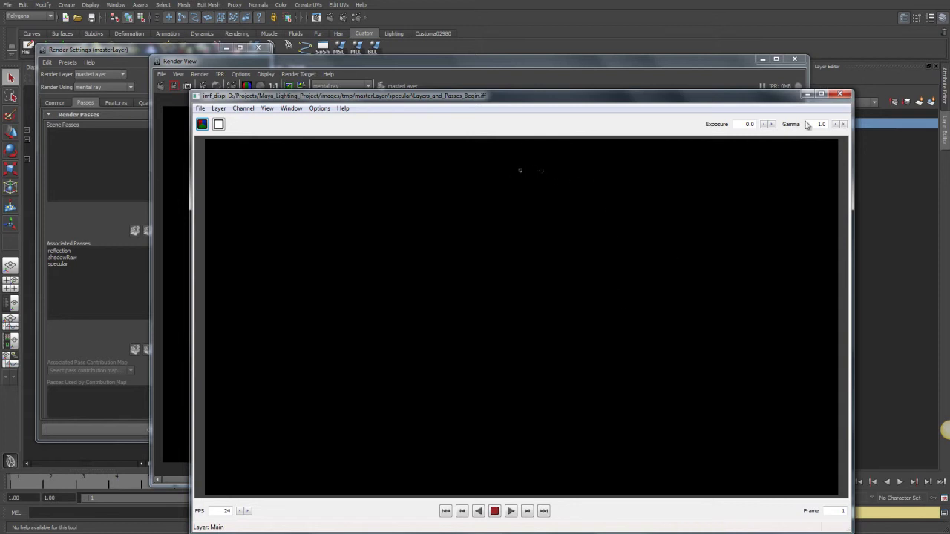
{"action": "left_click", "coordinate": [839, 94]}
Load the shadowRaw render pass, view it in an enlarged viewer window, and close it
{"action": "left_click", "coordinate": [161, 74]}
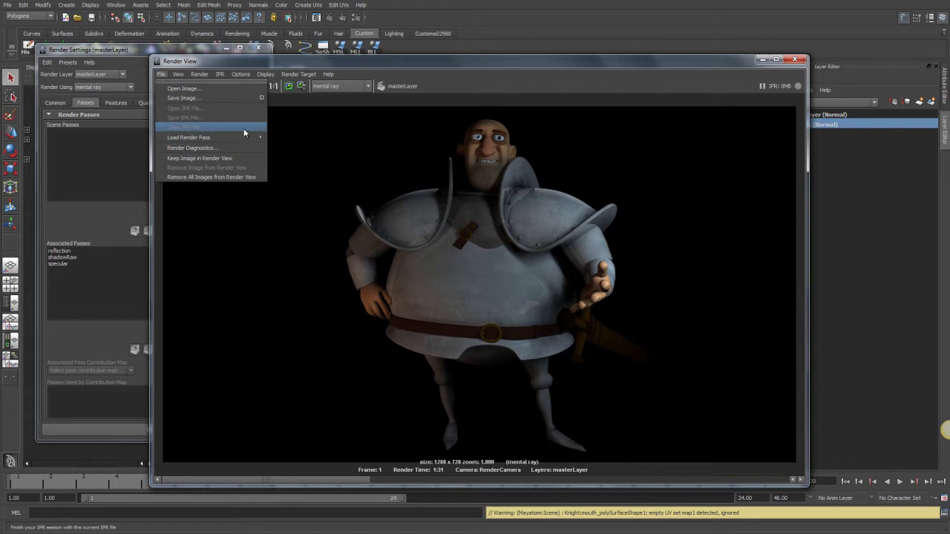
{"action": "mouse_move", "coordinate": [249, 137]}
{"action": "left_click", "coordinate": [309, 147]}
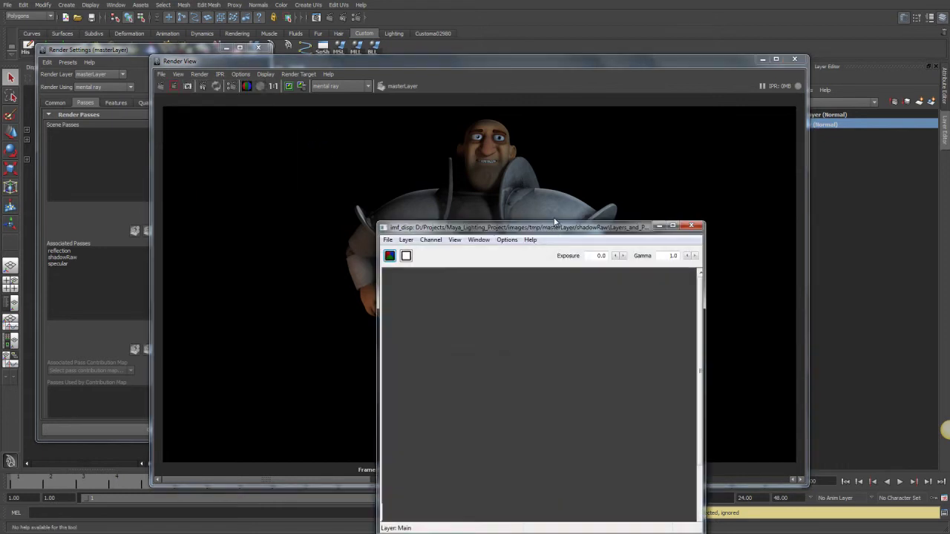
{"action": "left_click_drag", "start_coordinate": [475, 408], "coordinate": [859, 529]}
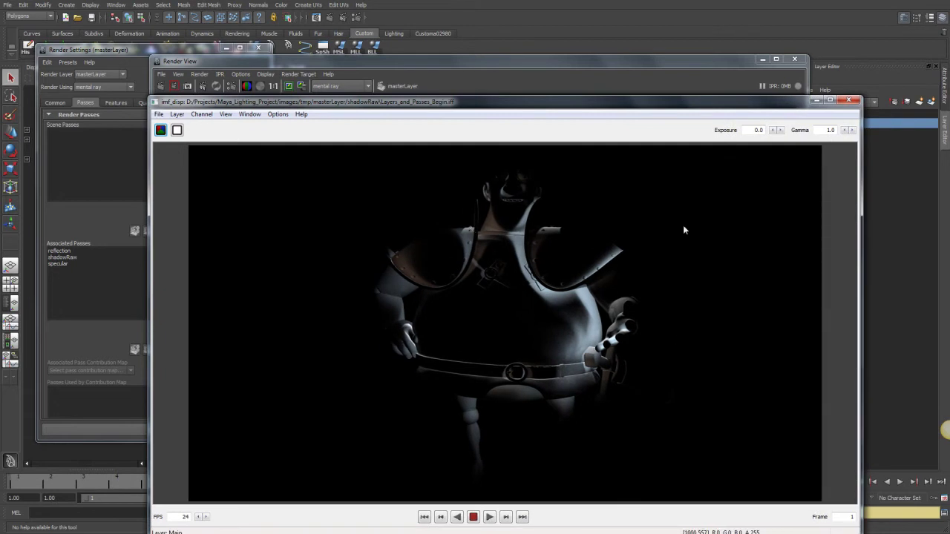
{"action": "left_click", "coordinate": [850, 102]}
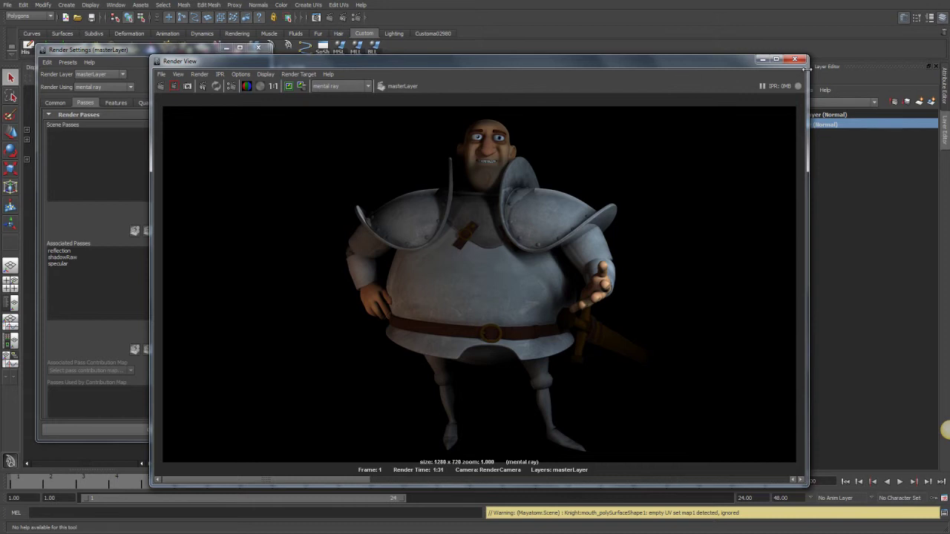
Close the render view and render settings windows and switch the viewport to the persp camera
{"action": "left_click_drag", "start_coordinate": [733, 63], "coordinate": [649, 65]}
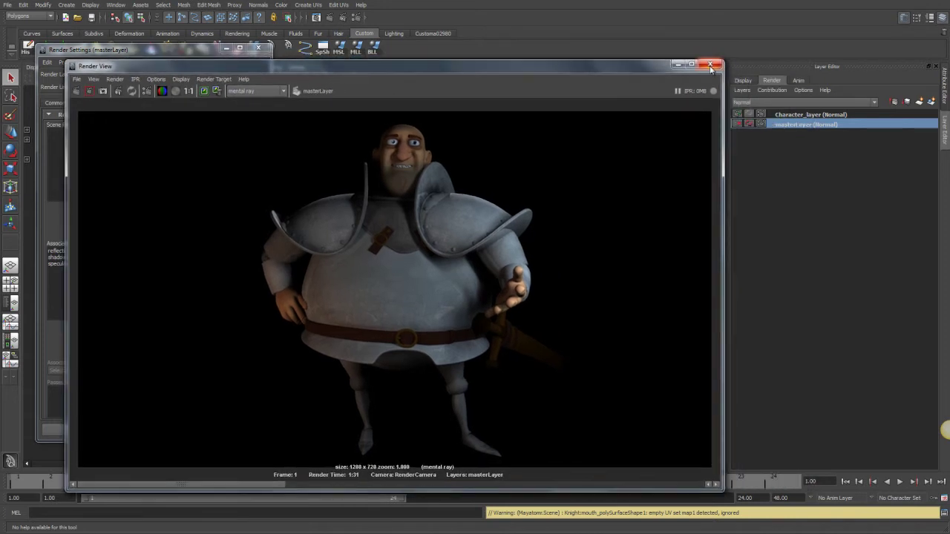
{"action": "left_click", "coordinate": [711, 60]}
{"action": "left_click", "coordinate": [257, 49]}
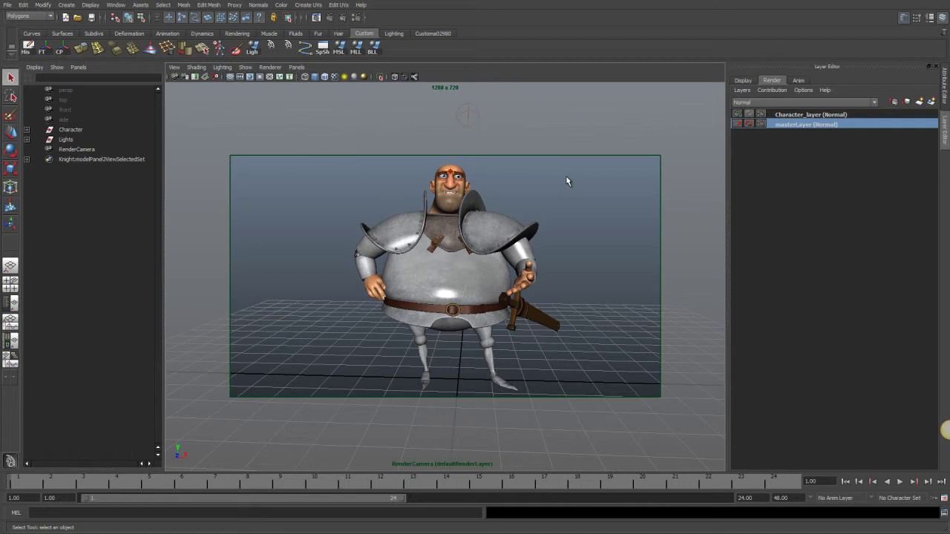
{"action": "left_click", "coordinate": [296, 67]}
{"action": "mouse_move", "coordinate": [337, 78]}
{"action": "left_click", "coordinate": [389, 86]}
{"action": "left_click_drag", "start_coordinate": [445, 282], "coordinate": [629, 196], "text": "alt"}
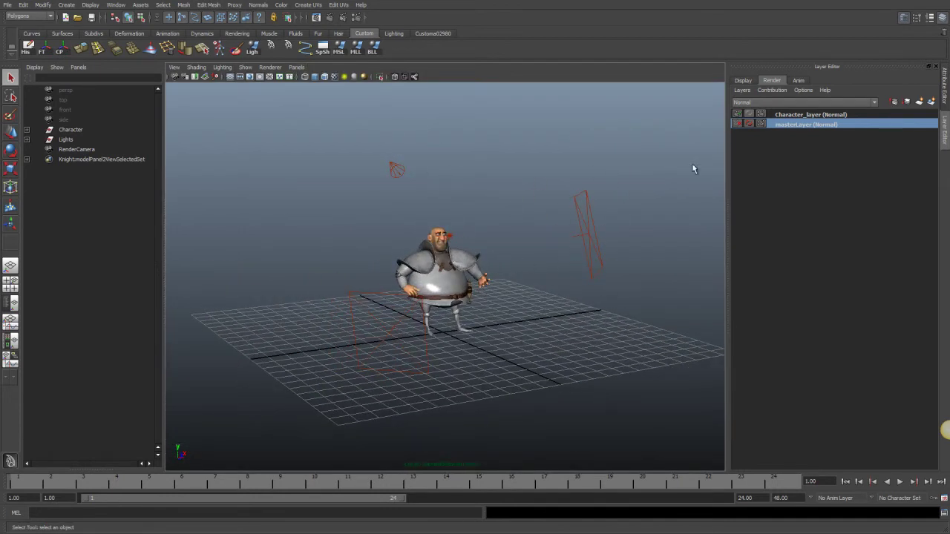
Select the raised area light on the open-hand side of the knight in masterLayer and add it to Character_layer
{"action": "left_click", "coordinate": [818, 116]}
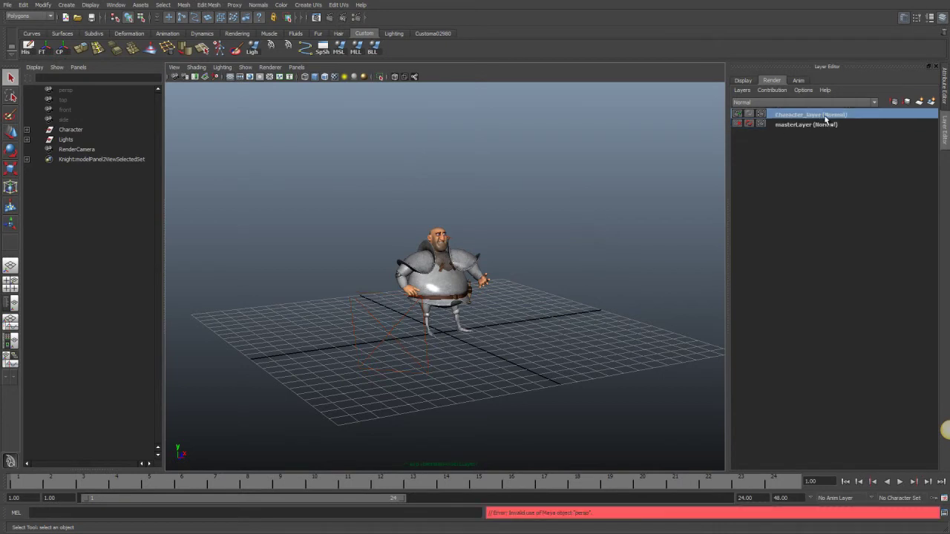
{"action": "left_click", "coordinate": [834, 124]}
{"action": "left_click_drag", "start_coordinate": [623, 273], "coordinate": [604, 222], "text": "alt"}
{"action": "left_click_drag", "start_coordinate": [635, 179], "coordinate": [559, 256]}
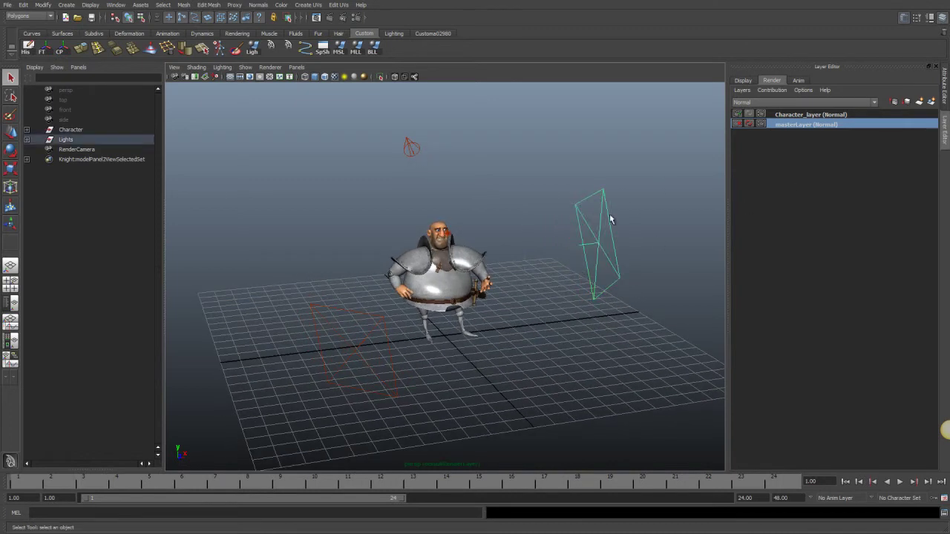
{"action": "left_click", "coordinate": [796, 116]}
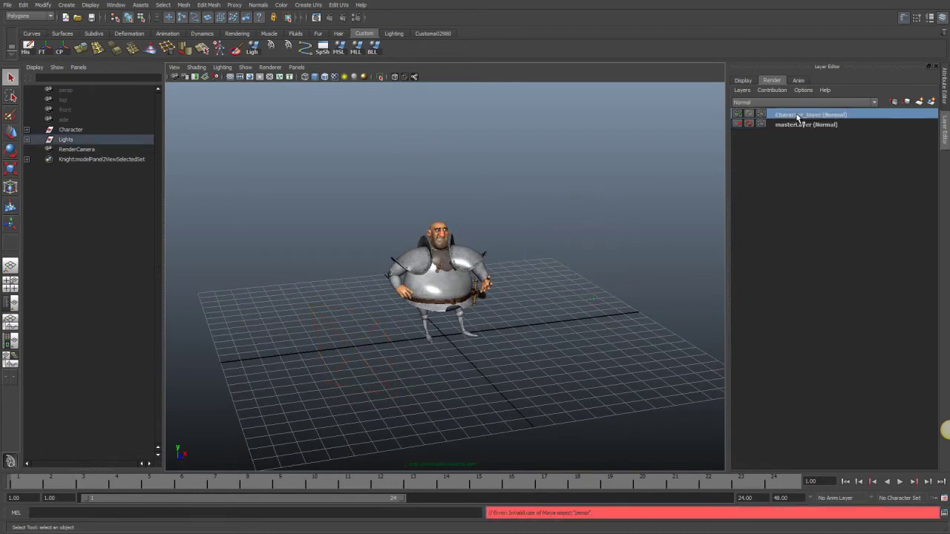
{"action": "right_click", "coordinate": [797, 117]}
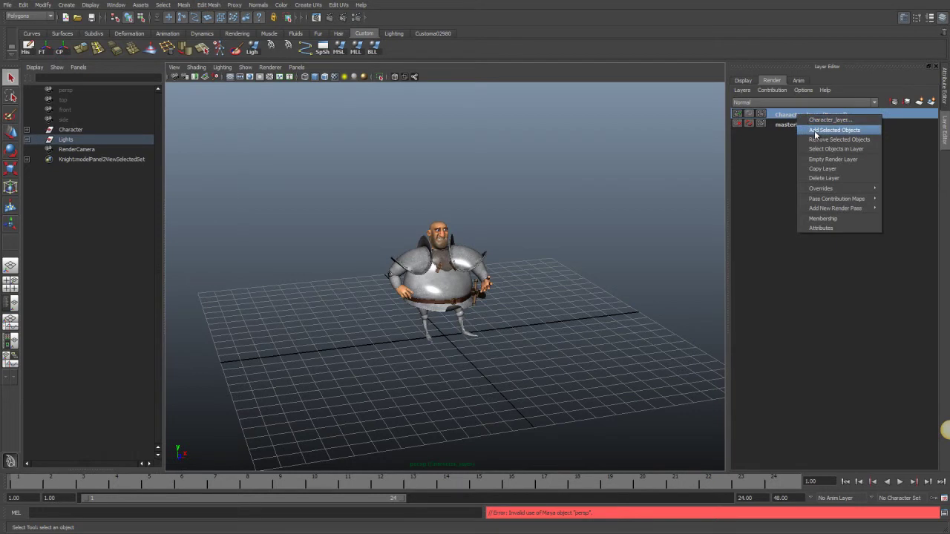
{"action": "left_click", "coordinate": [815, 131]}
{"action": "left_click", "coordinate": [528, 269]}
{"action": "left_click_drag", "start_coordinate": [528, 269], "coordinate": [585, 205], "text": "alt"}
Render Character_layer through RenderCamera with mental ray and close the render window after viewing the result
{"action": "left_click", "coordinate": [297, 68]}
{"action": "mouse_move", "coordinate": [303, 78]}
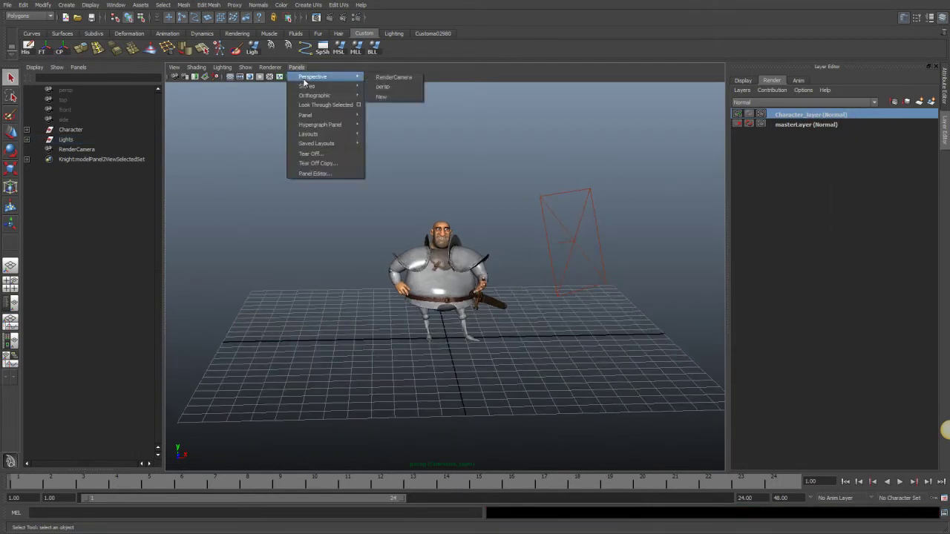
{"action": "left_click", "coordinate": [392, 77]}
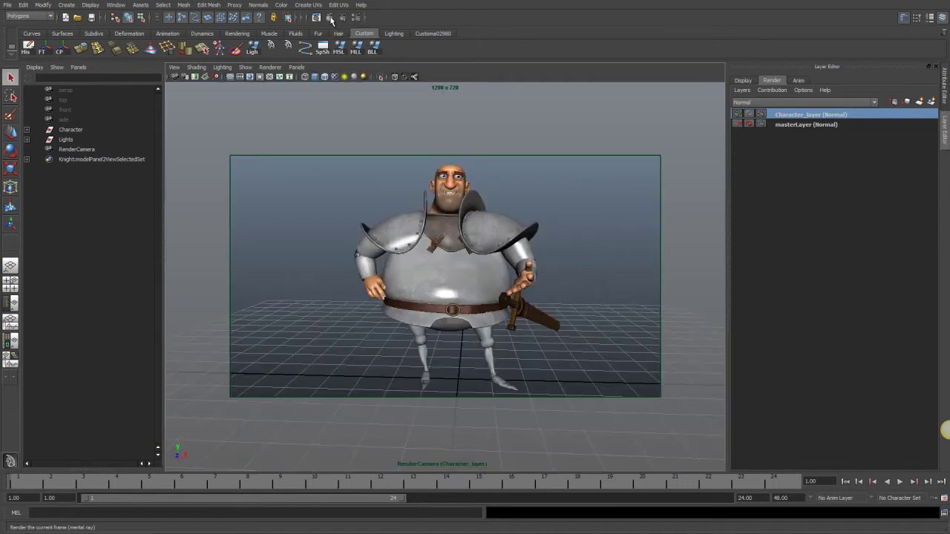
{"action": "left_click", "coordinate": [331, 20]}
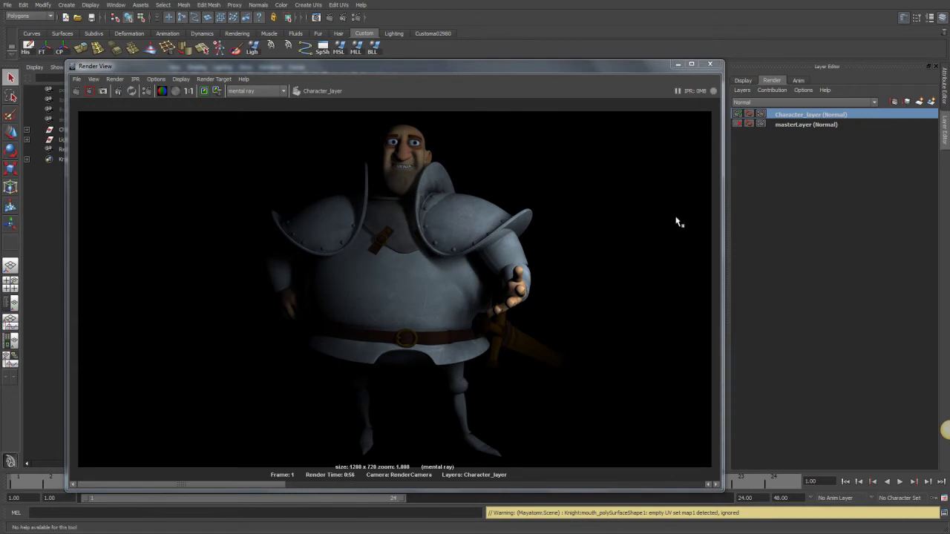
{"action": "left_click", "coordinate": [714, 66]}
Return the viewport to the persp camera and create three new render layers from the Character group
{"action": "left_click", "coordinate": [296, 68]}
{"action": "mouse_move", "coordinate": [307, 76]}
{"action": "left_click", "coordinate": [391, 77]}
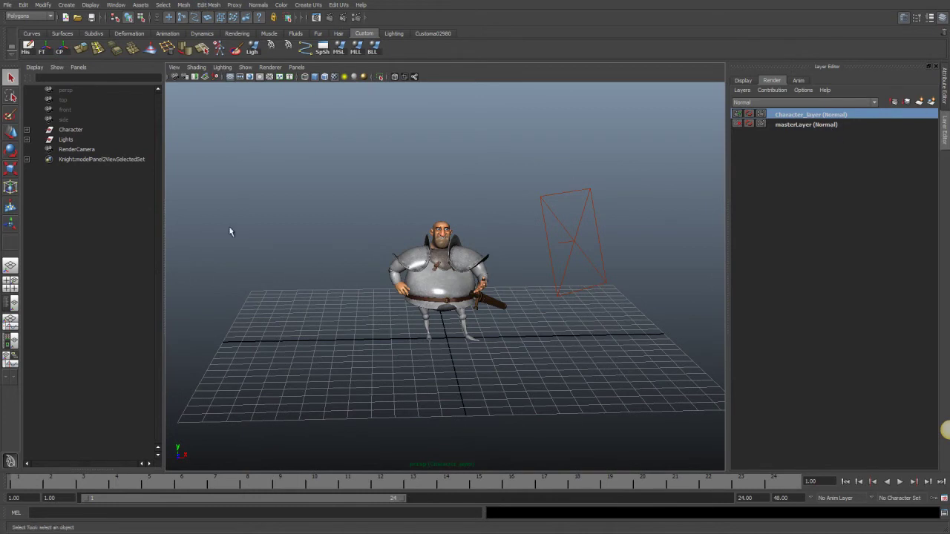
{"action": "left_click", "coordinate": [75, 130]}
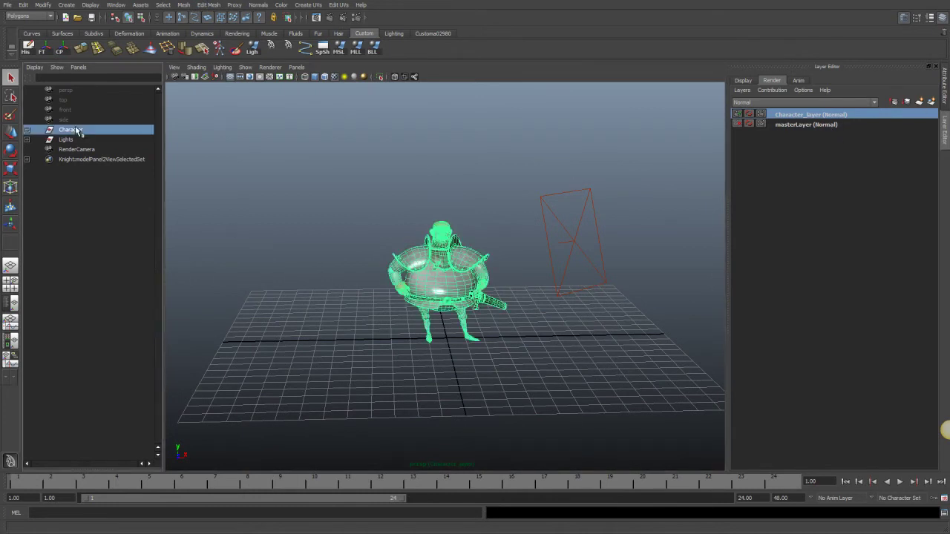
{"action": "left_click", "coordinate": [931, 102]}
{"action": "left_click", "coordinate": [931, 103]}
{"action": "left_click", "coordinate": [931, 102]}
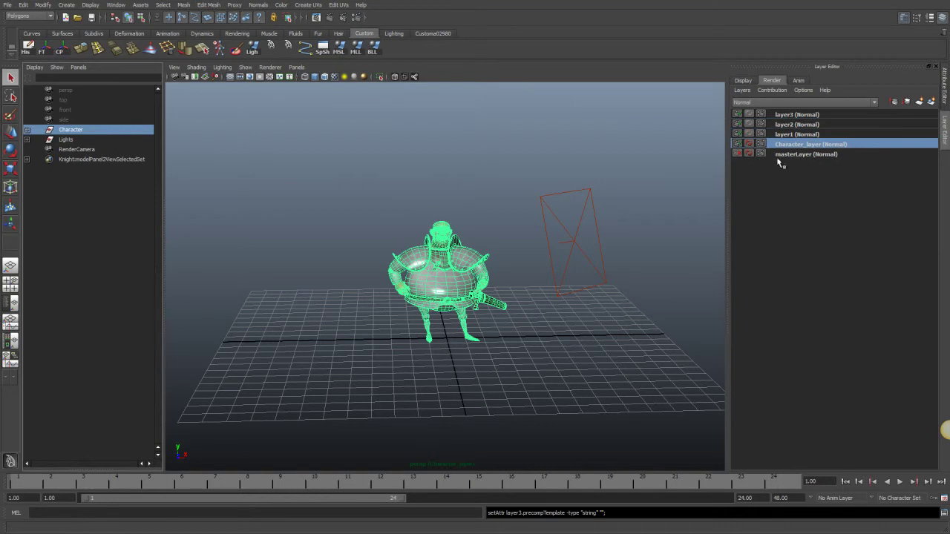
Add the low area light on the knight's hand-on-hip side to layer1 and rename that layer FillLight_Layer
{"action": "left_click", "coordinate": [791, 154]}
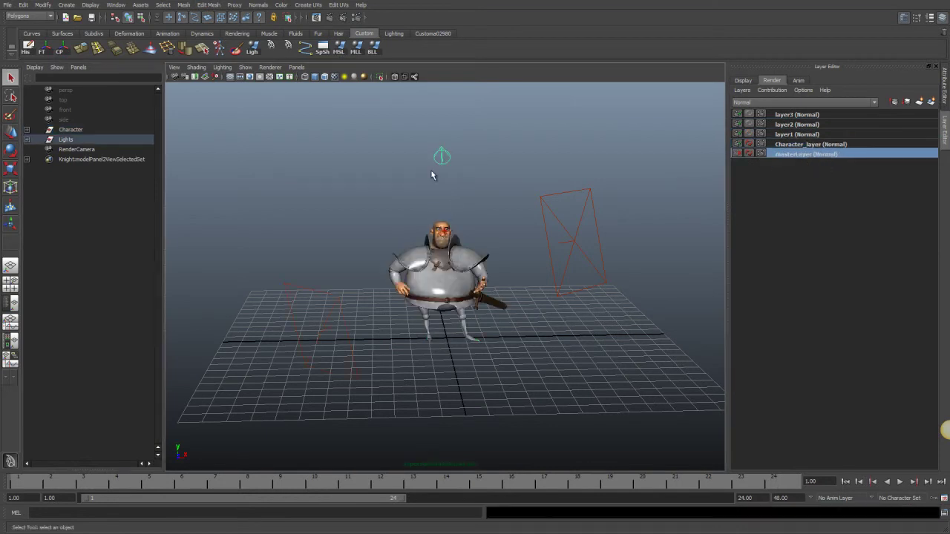
{"action": "right_click", "coordinate": [808, 139]}
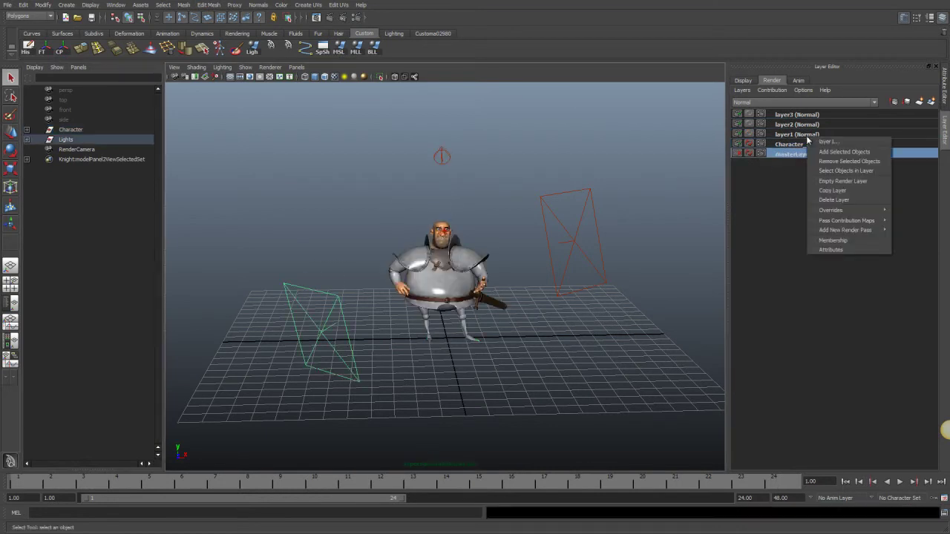
{"action": "left_click", "coordinate": [831, 151]}
{"action": "double_click", "coordinate": [806, 134]}
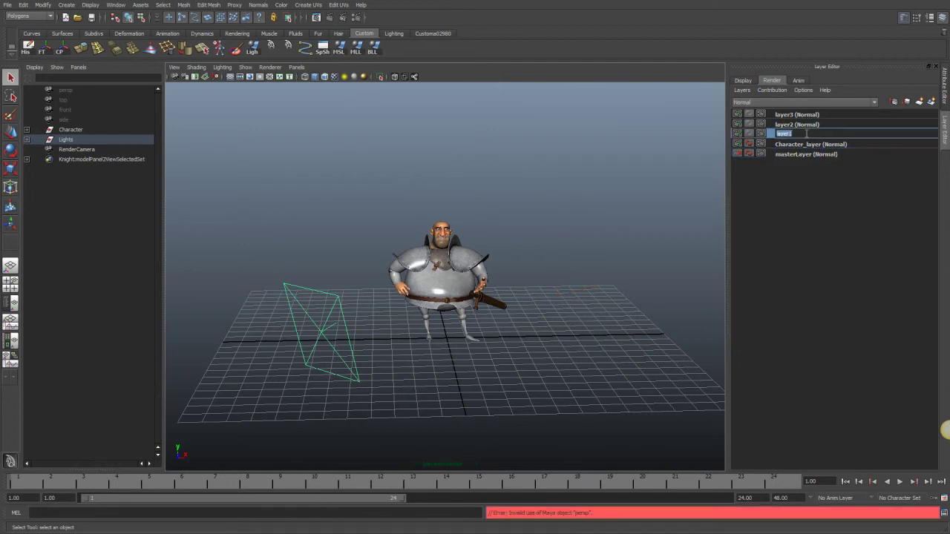
{"action": "type", "text": "FillLight_L"}
{"action": "key", "text": "Return"}
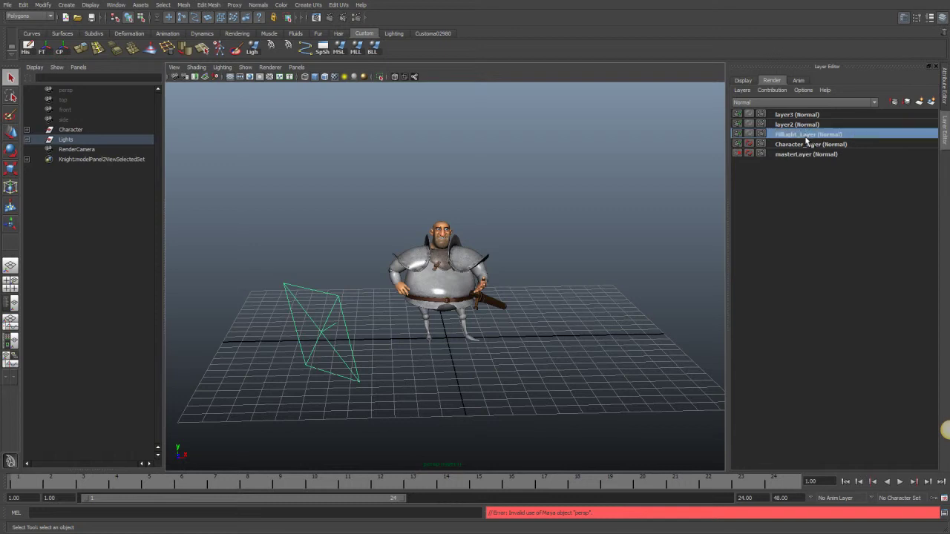
Rename Character_layer as KeyLight_Layer
{"action": "double_click", "coordinate": [807, 144]}
{"action": "type", "text": "KeyLight_"}
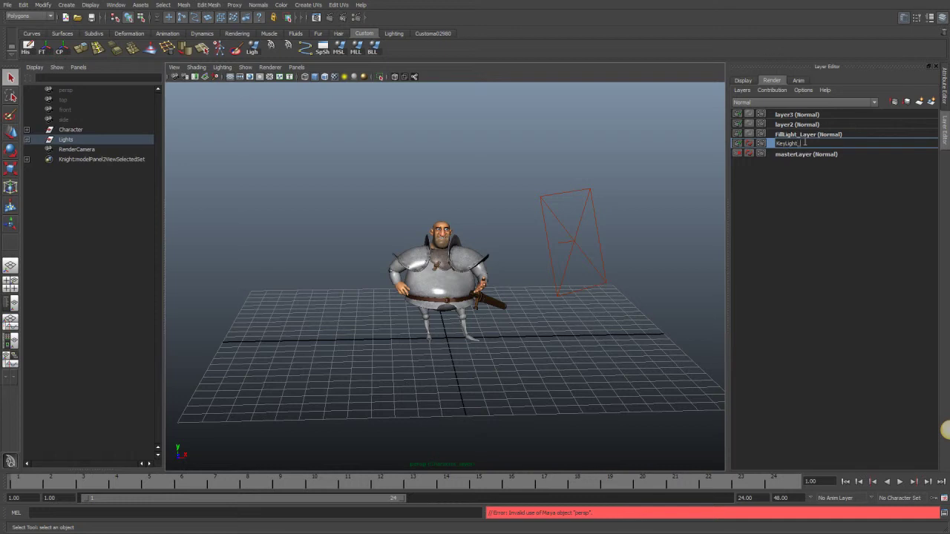
{"action": "type", "text": "Layer"}
{"action": "key", "text": "Return"}
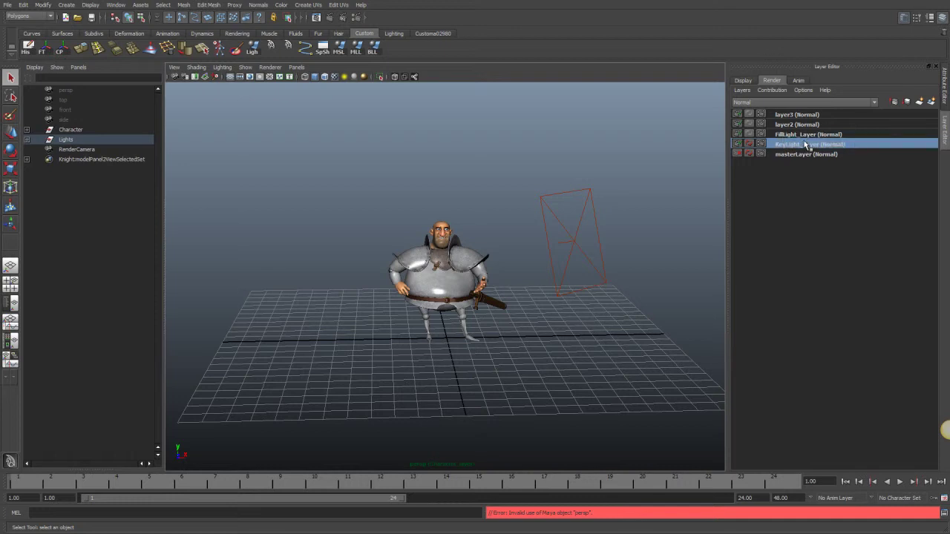
Add the light above the knight's head from masterLayer to layer2 and rename that layer RimLight_Layer
{"action": "left_click", "coordinate": [806, 154]}
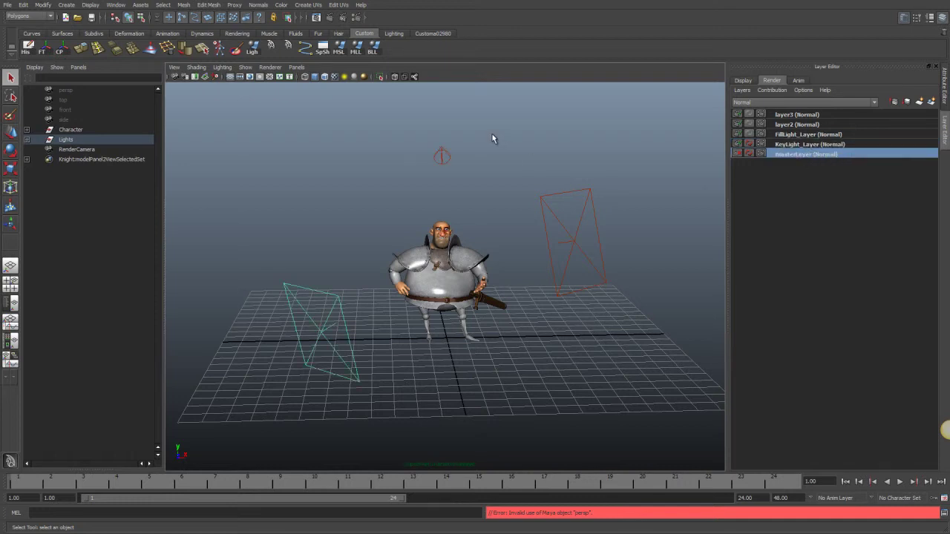
{"action": "left_click", "coordinate": [805, 125]}
{"action": "right_click", "coordinate": [811, 126]}
{"action": "left_click", "coordinate": [815, 141]}
{"action": "double_click", "coordinate": [809, 124]}
{"action": "type", "text": "RimLight_Layer"}
{"action": "key", "text": "Return"}
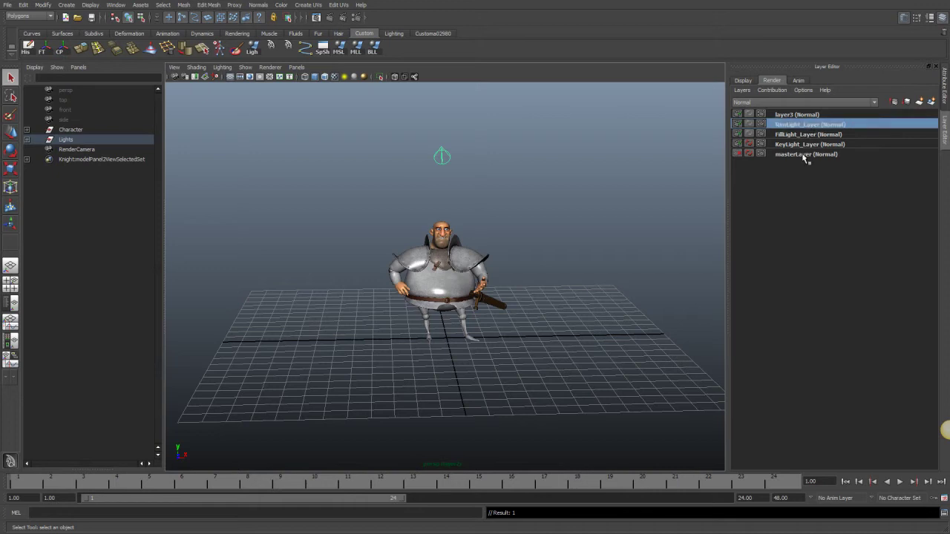
Select the small light in front of the knight's face in masterLayer and add it to layer3
{"action": "left_click", "coordinate": [806, 154]}
{"action": "right_click_drag", "start_coordinate": [414, 205], "coordinate": [454, 225], "text": "alt"}
{"action": "left_click_drag", "start_coordinate": [454, 224], "coordinate": [482, 223], "text": "alt"}
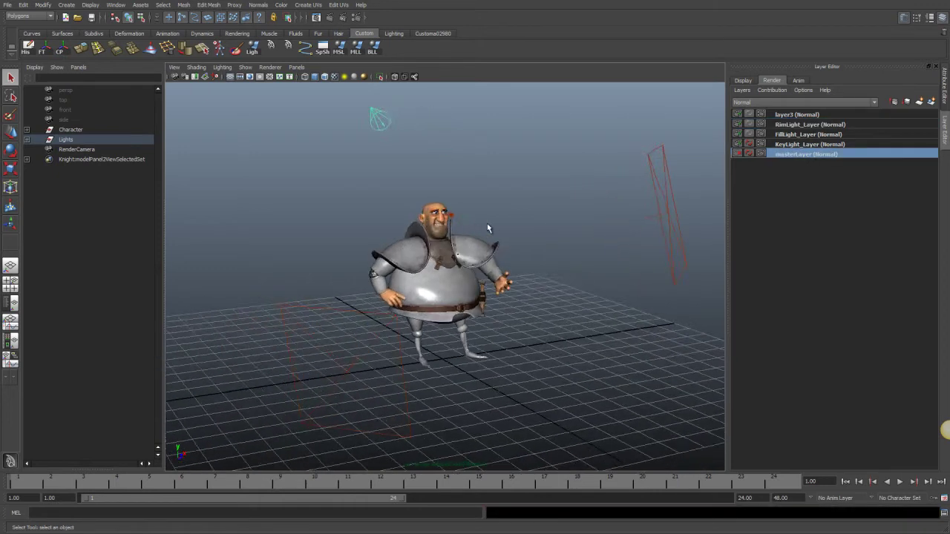
{"action": "right_click_drag", "start_coordinate": [482, 223], "coordinate": [502, 215], "text": "alt"}
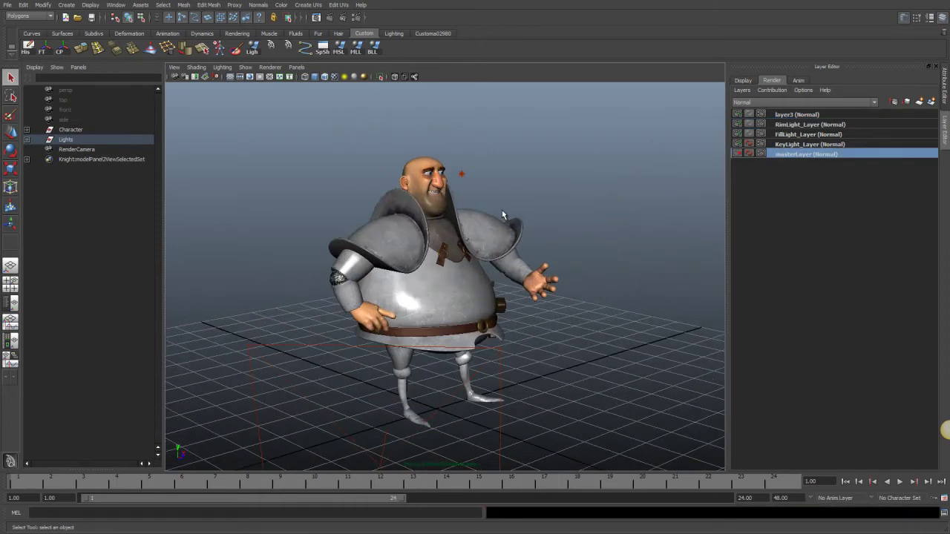
{"action": "left_click", "coordinate": [799, 115]}
{"action": "left_click", "coordinate": [802, 155]}
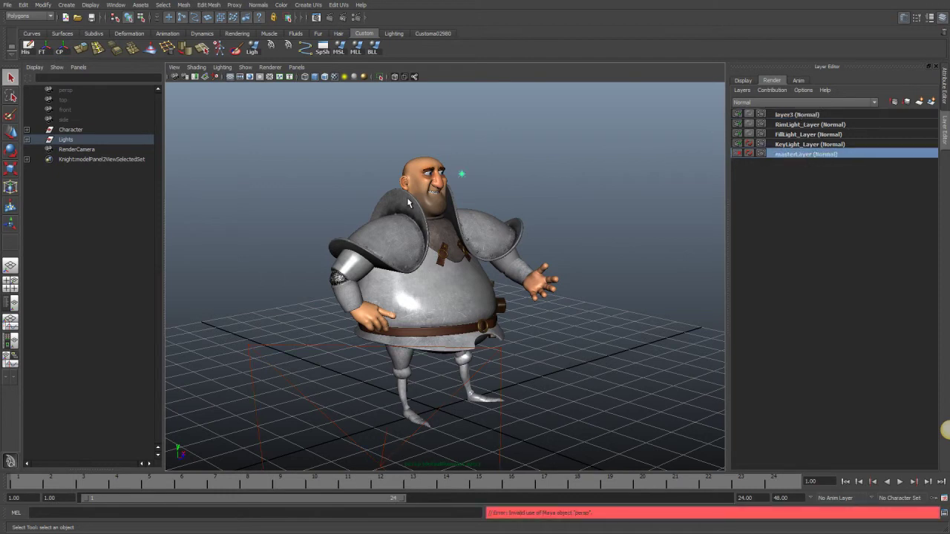
{"action": "left_click", "coordinate": [589, 208]}
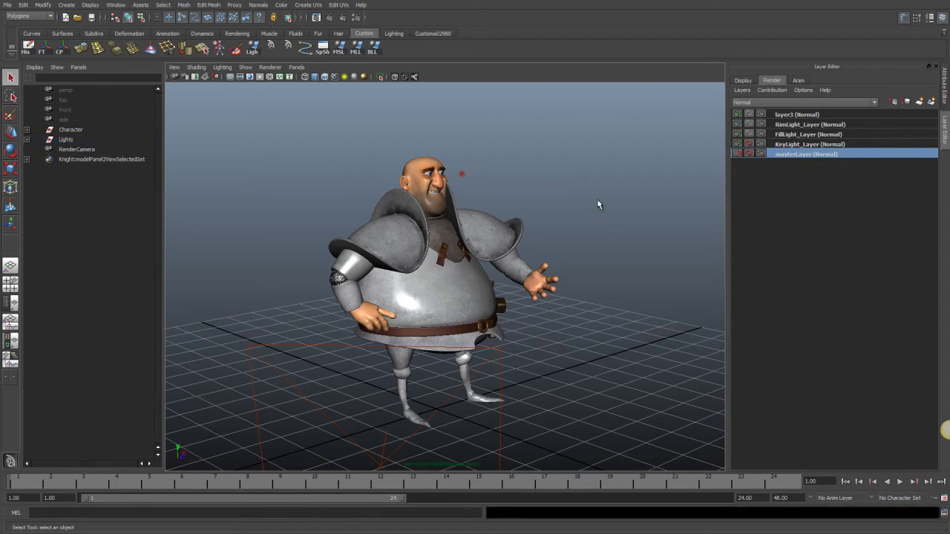
{"action": "left_click", "coordinate": [801, 115]}
{"action": "right_click", "coordinate": [804, 117]}
{"action": "left_click", "coordinate": [814, 129]}
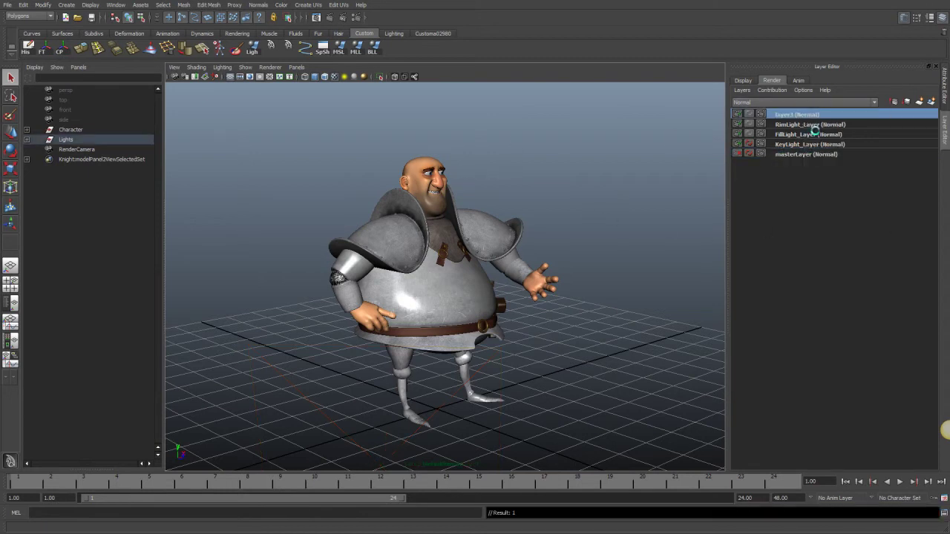
Rename layer3, which holds the light in front of the knight's face, as SpecLight_Layer
{"action": "double_click", "coordinate": [806, 115]}
{"action": "type", "text": "B"}
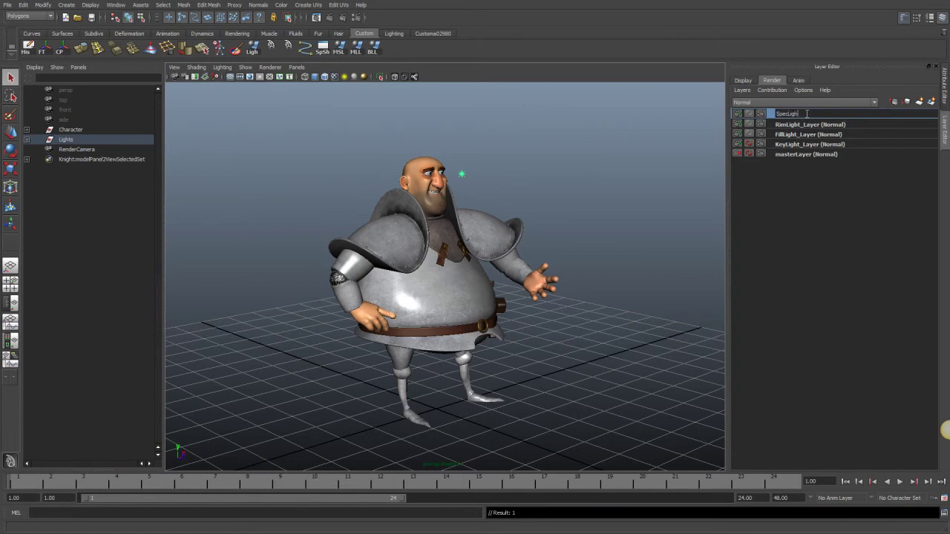
{"action": "type", "text": "pecLight_Layer"}
{"action": "key", "text": "Return"}
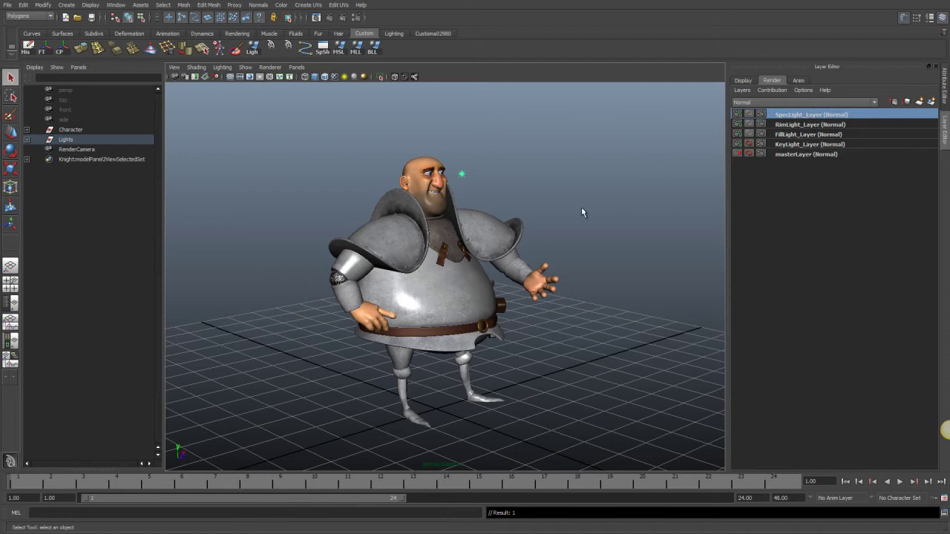
Look through RenderCamera in the viewport and set the timeline to frame 1
{"action": "left_click_drag", "start_coordinate": [478, 320], "coordinate": [405, 300], "text": "alt"}
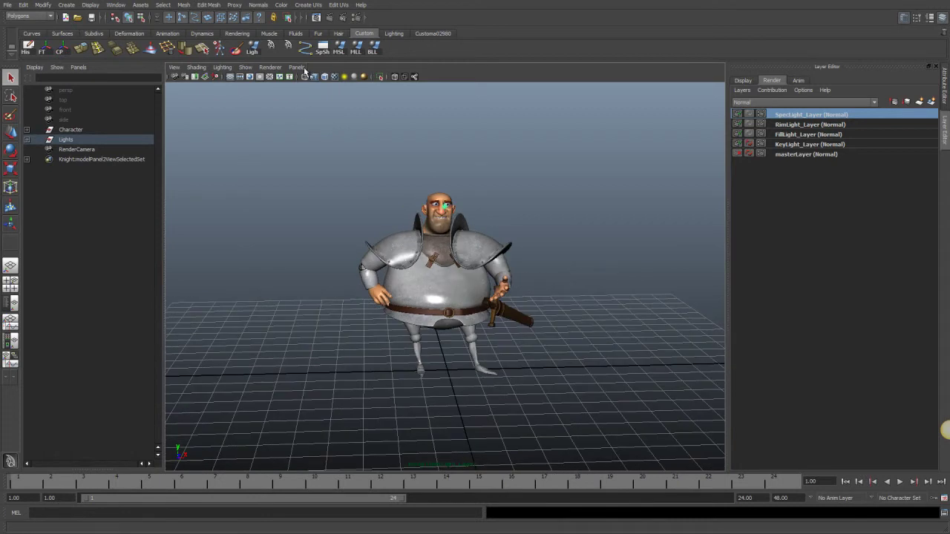
{"action": "left_click_drag", "start_coordinate": [475, 297], "coordinate": [469, 273], "text": "alt"}
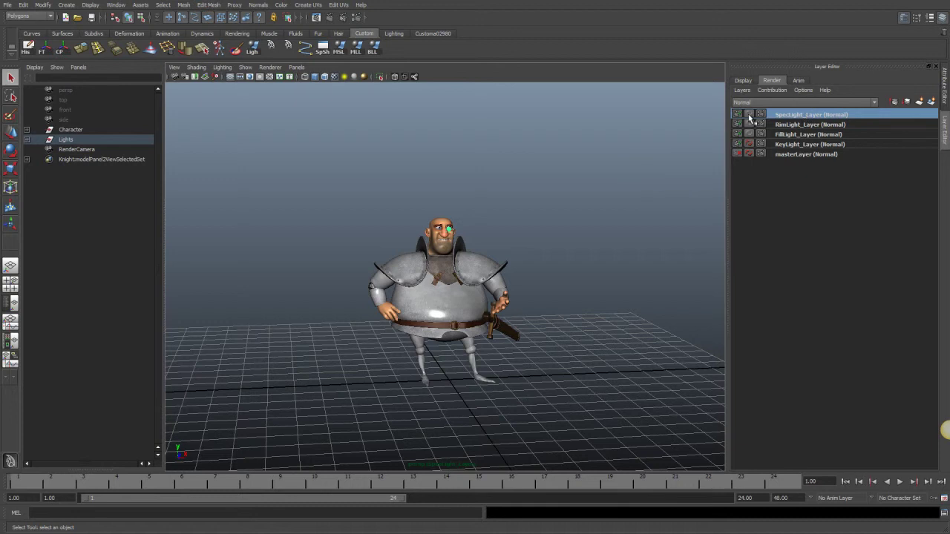
{"action": "left_click_drag", "start_coordinate": [579, 237], "coordinate": [463, 236], "text": "alt"}
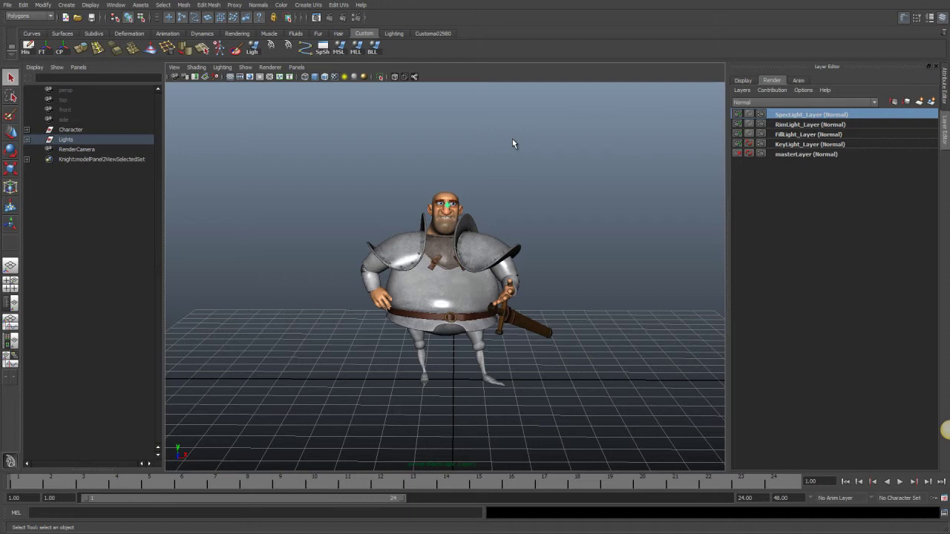
{"action": "left_click", "coordinate": [296, 67]}
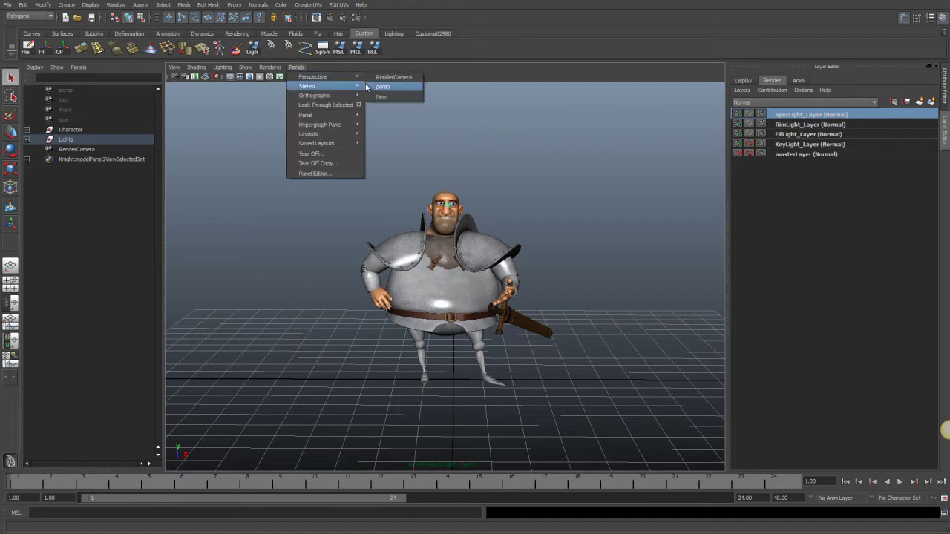
{"action": "left_click", "coordinate": [375, 78]}
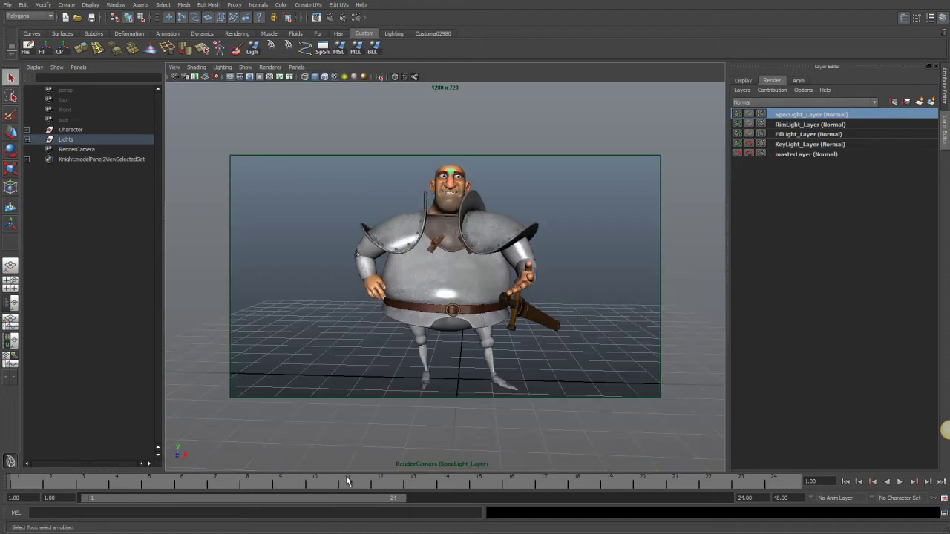
{"action": "left_click_drag", "start_coordinate": [87, 475], "coordinate": [18, 479]}
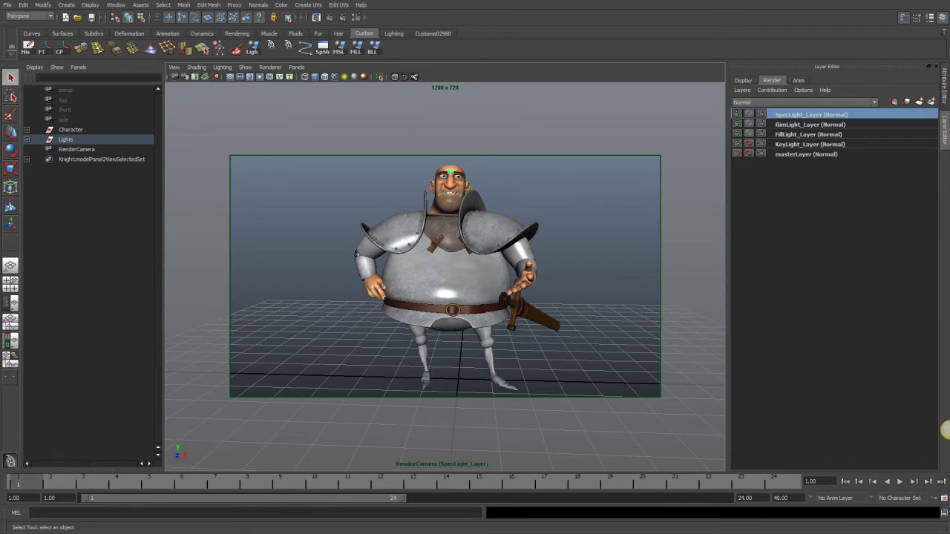
Make KeyLight_Layer the active render layer, show its existing image in the Render View and switch to the Rendering menu set
{"action": "left_click", "coordinate": [786, 145]}
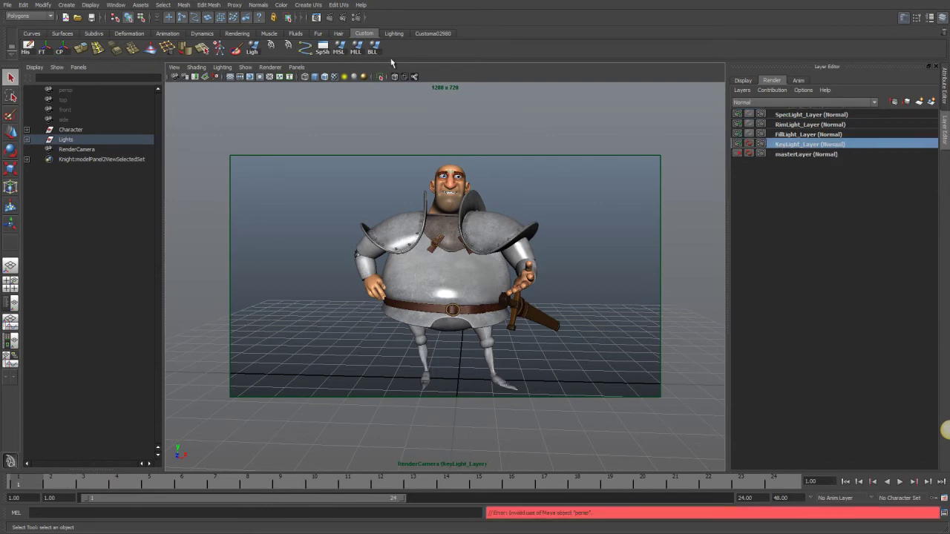
{"action": "left_click", "coordinate": [316, 18]}
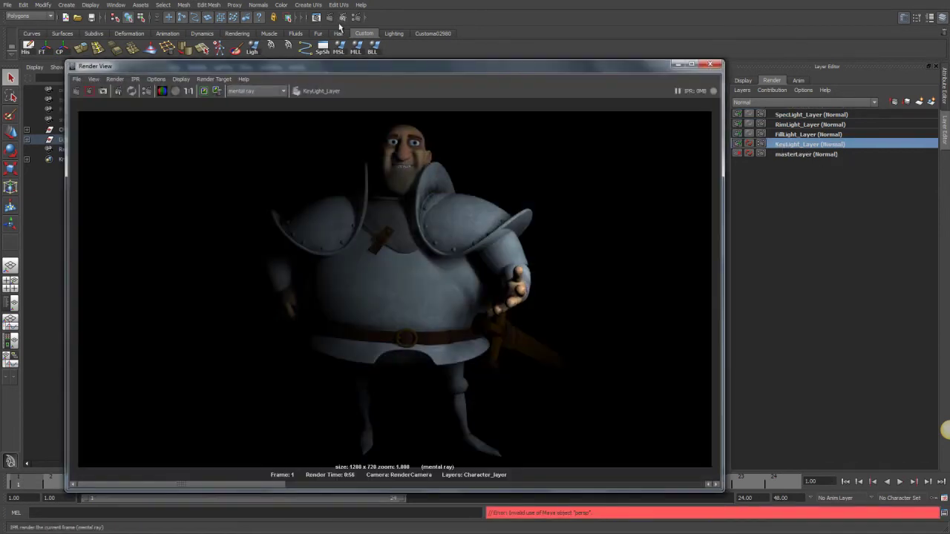
{"action": "left_click_drag", "start_coordinate": [364, 67], "coordinate": [477, 52]}
{"action": "left_click", "coordinate": [51, 17]}
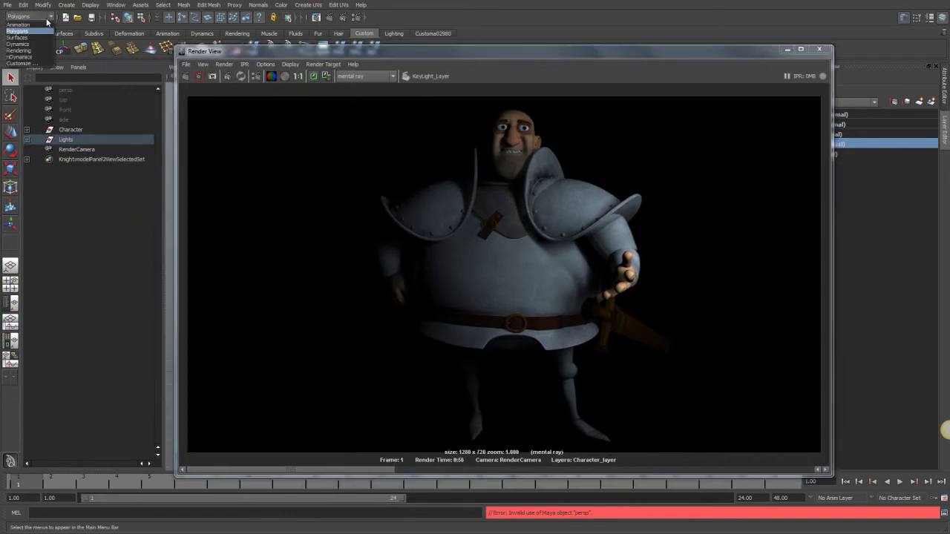
{"action": "left_click", "coordinate": [30, 51]}
{"action": "left_click", "coordinate": [240, 5]}
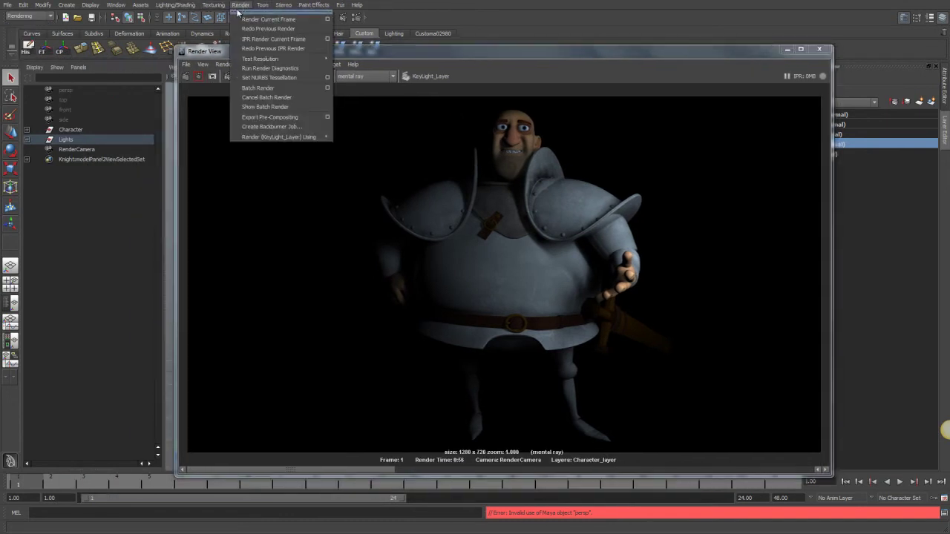
{"action": "left_click", "coordinate": [475, 52]}
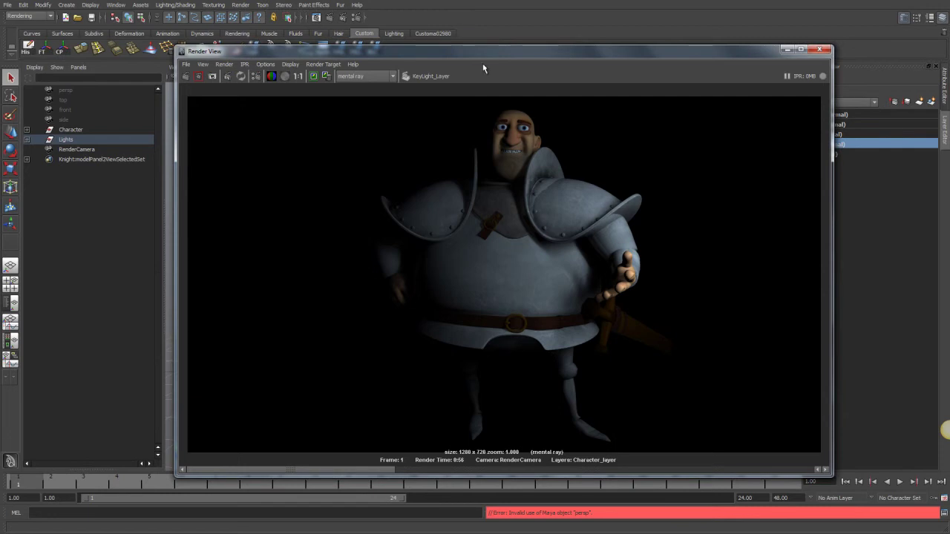
{"action": "left_click_drag", "start_coordinate": [483, 57], "coordinate": [475, 40]}
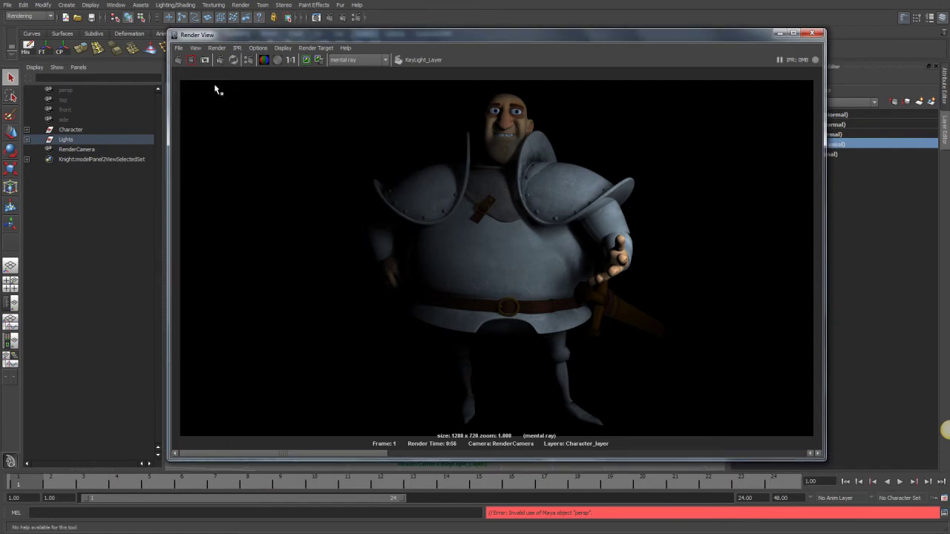
Start saving the key light render and create and open a Test Renders folder on the Desktop for it
{"action": "left_click", "coordinate": [179, 48]}
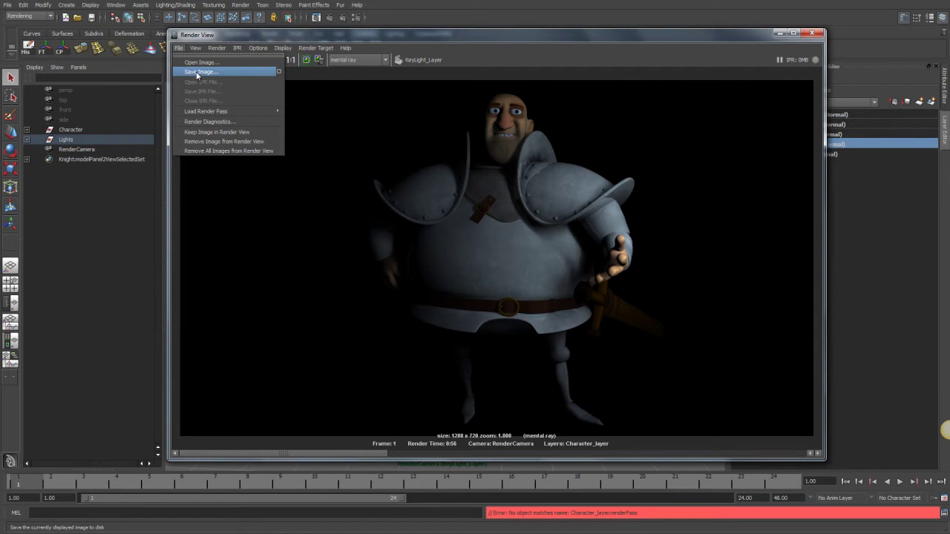
{"action": "left_click", "coordinate": [196, 71]}
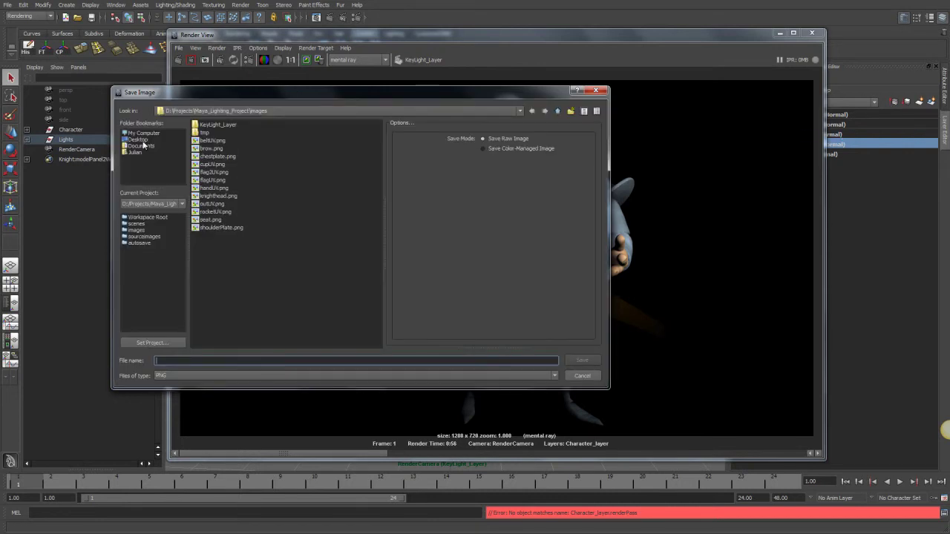
{"action": "left_click", "coordinate": [138, 140]}
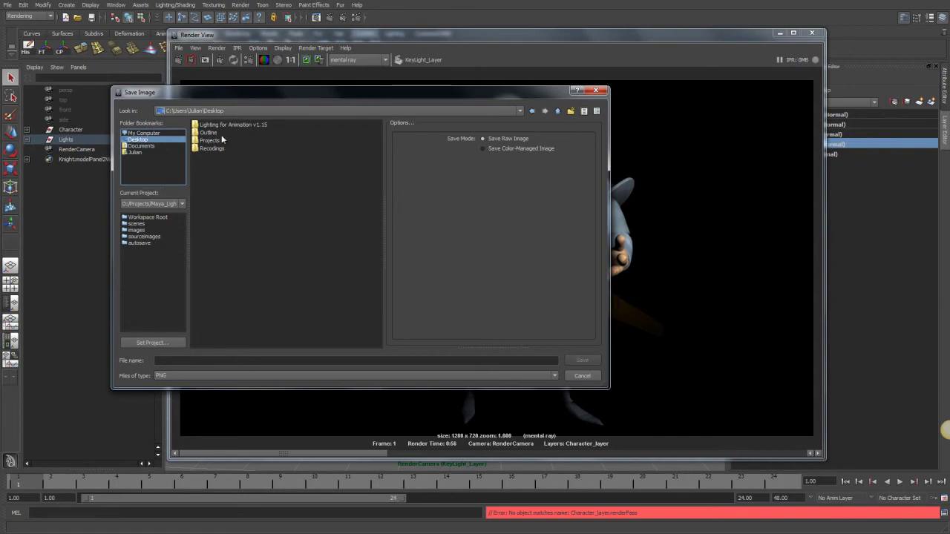
{"action": "left_click", "coordinate": [570, 110]}
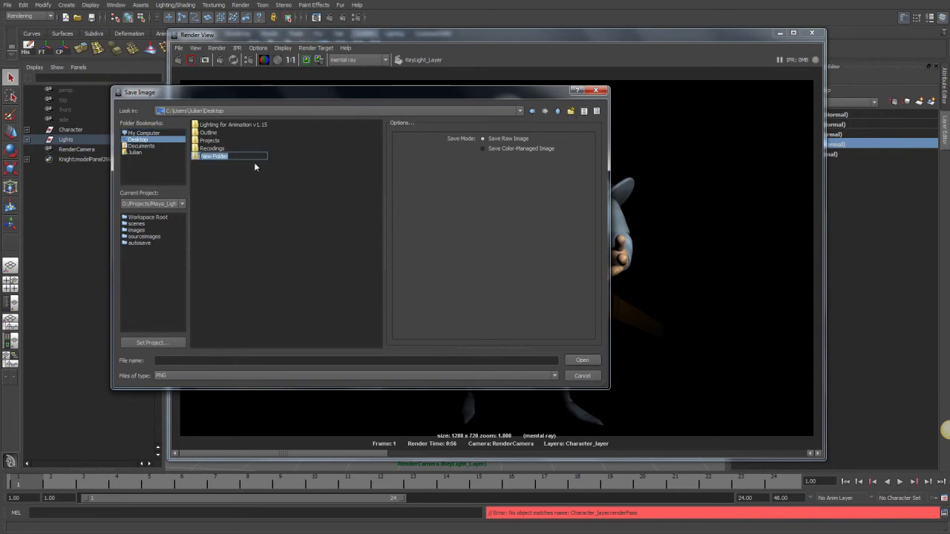
{"action": "type", "text": "Test Renders"}
{"action": "key", "text": "Return"}
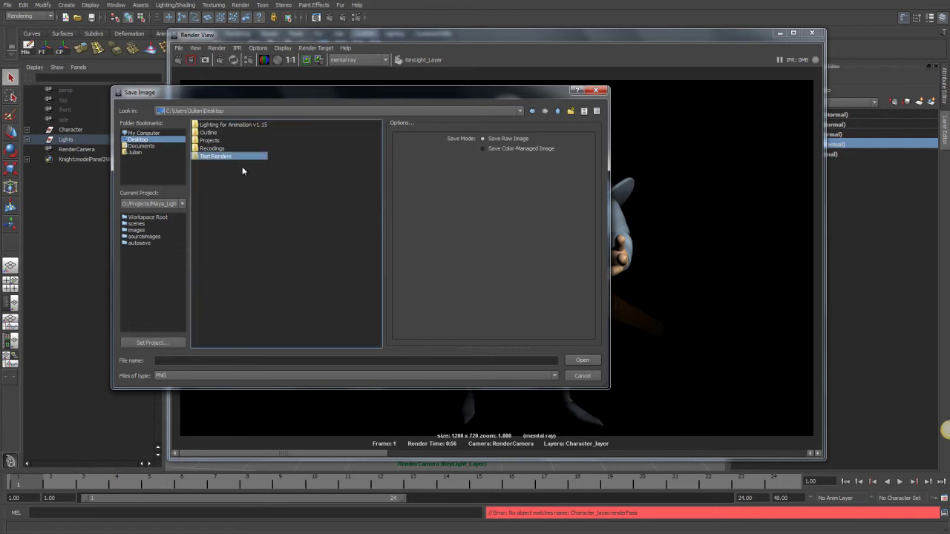
{"action": "double_click", "coordinate": [223, 156]}
Save the key light render as a raw PNG image named KeyLayer in the Test Renders folder
{"action": "left_click", "coordinate": [197, 361]}
{"action": "type", "text": "Key"}
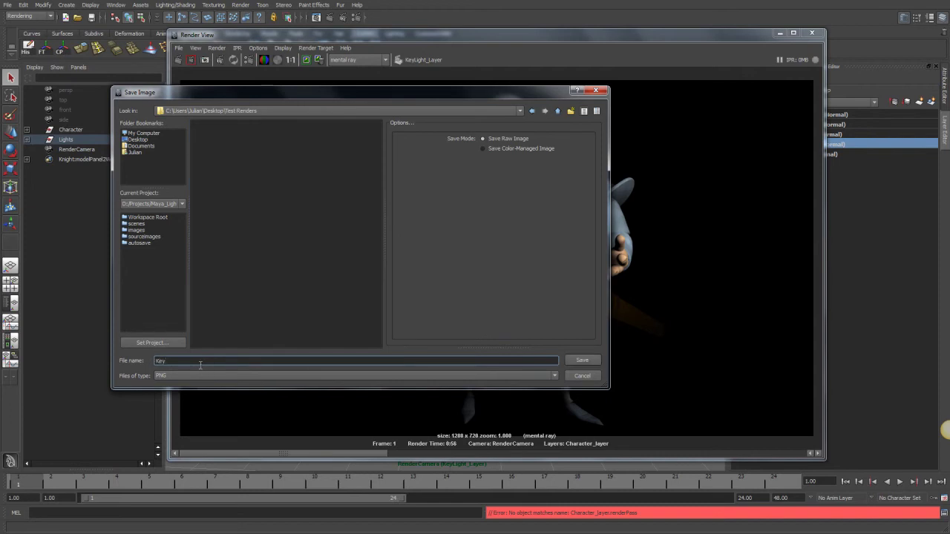
{"action": "type", "text": "Layer"}
{"action": "left_click", "coordinate": [197, 376]}
{"action": "left_click", "coordinate": [193, 375]}
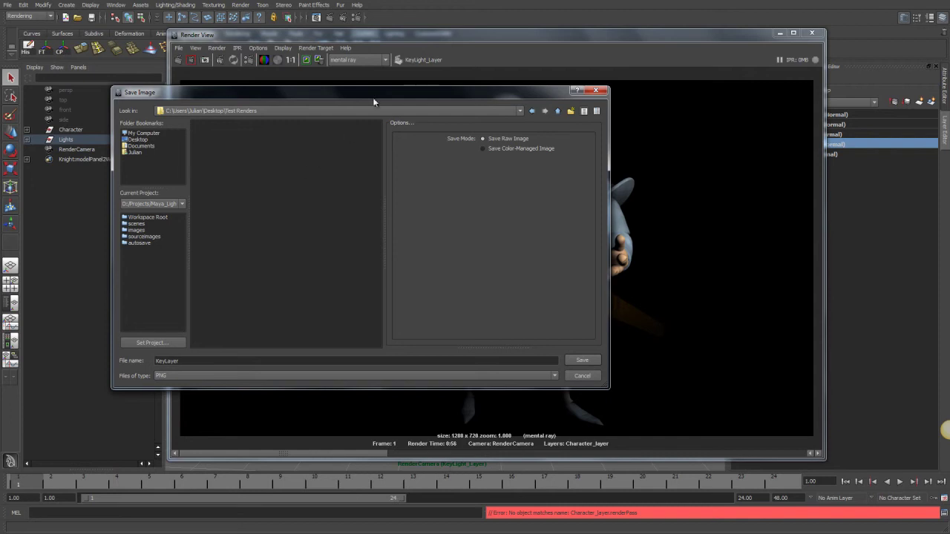
{"action": "left_click_drag", "start_coordinate": [373, 100], "coordinate": [423, 111]}
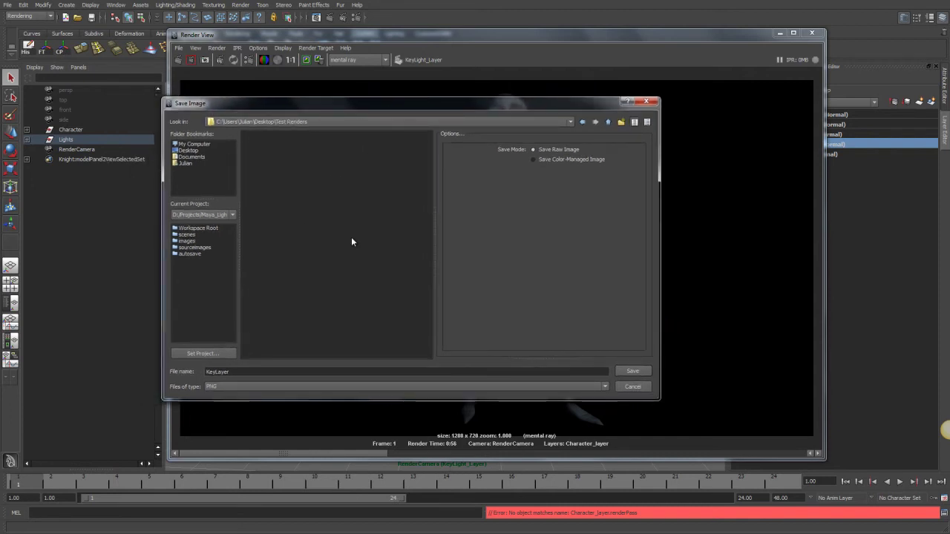
{"action": "left_click_drag", "start_coordinate": [446, 99], "coordinate": [525, 110]}
{"action": "left_click_drag", "start_coordinate": [619, 111], "coordinate": [616, 158]}
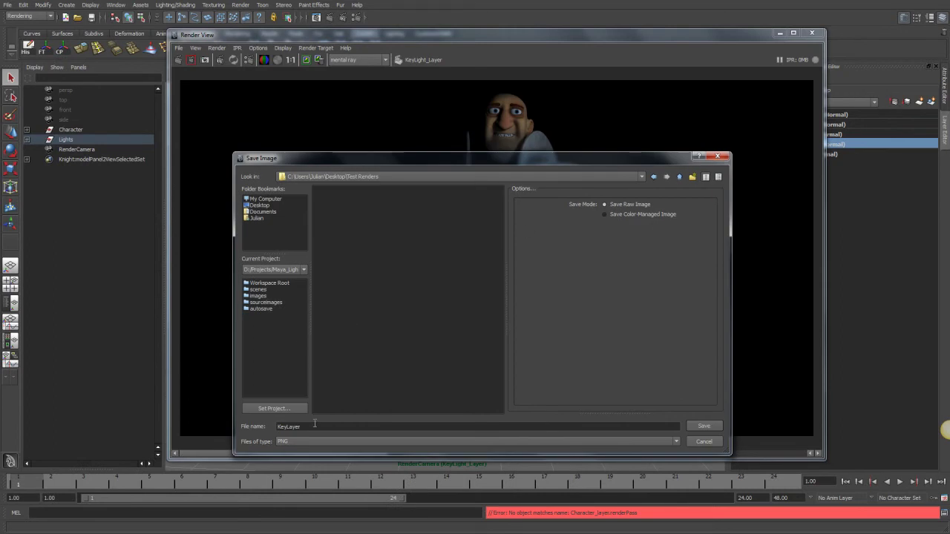
{"action": "left_click_drag", "start_coordinate": [576, 156], "coordinate": [577, 78]}
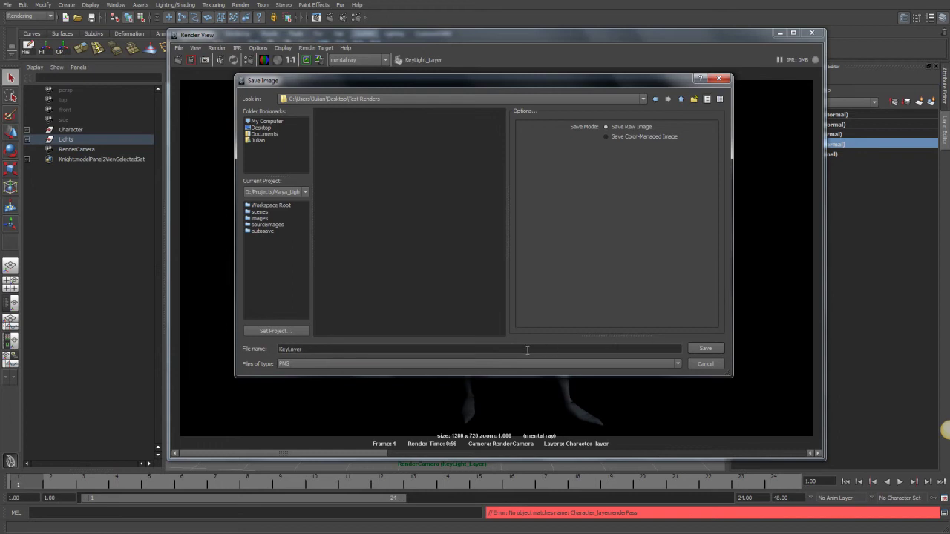
{"action": "left_click", "coordinate": [697, 349]}
Close the Render View, make FillLight_Layer active and render it through RenderCamera
{"action": "left_click_drag", "start_coordinate": [748, 40], "coordinate": [659, 36]}
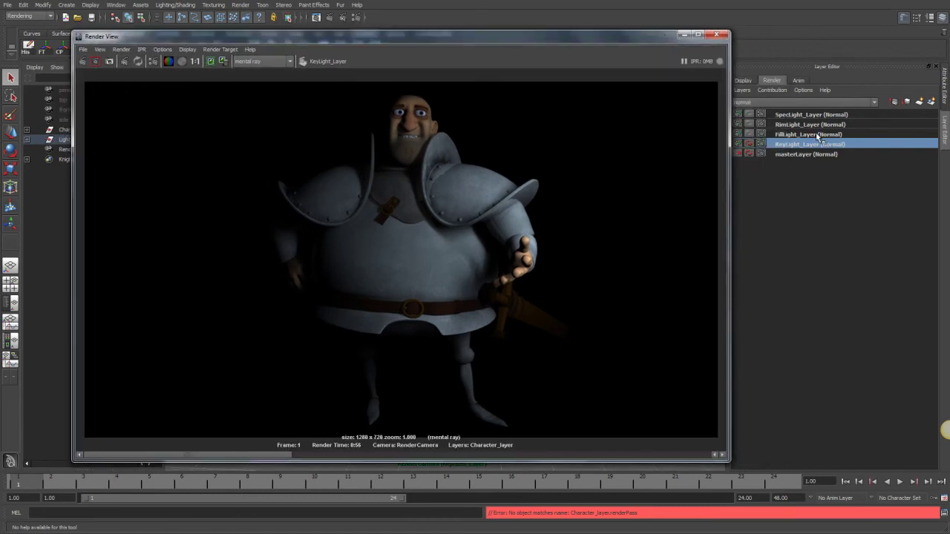
{"action": "left_click", "coordinate": [717, 34]}
{"action": "left_click", "coordinate": [808, 135]}
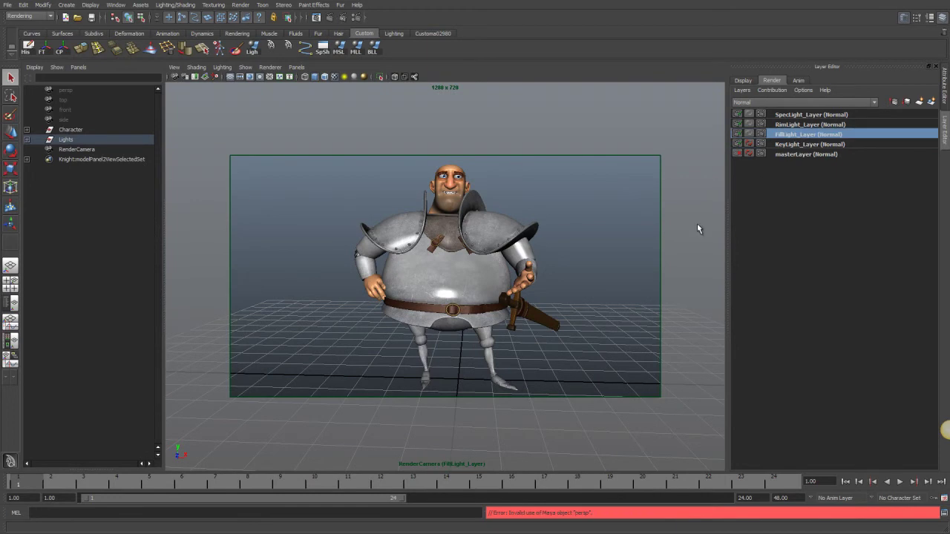
{"action": "left_click", "coordinate": [327, 17]}
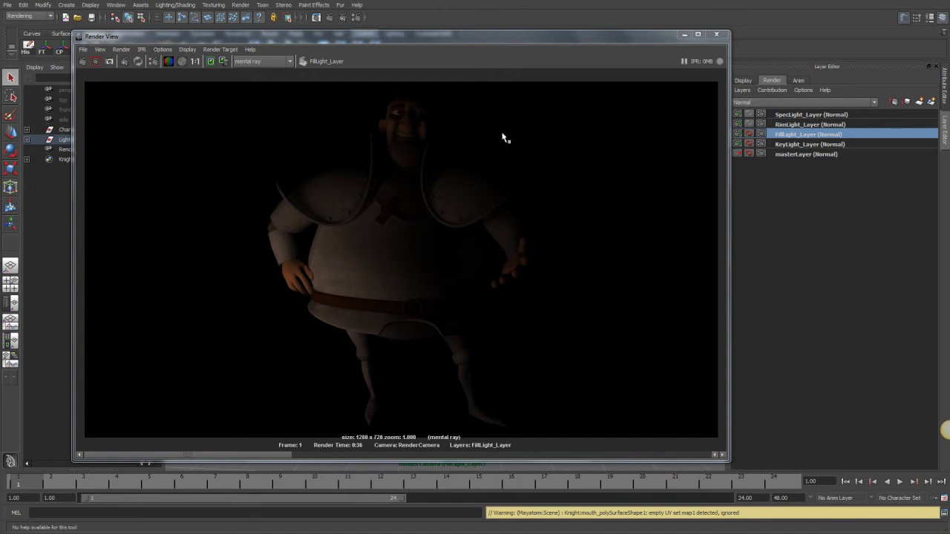
Save the fill light render as FillLayer.png in the Test Renders folder
{"action": "left_click", "coordinate": [83, 49]}
{"action": "left_click", "coordinate": [101, 75]}
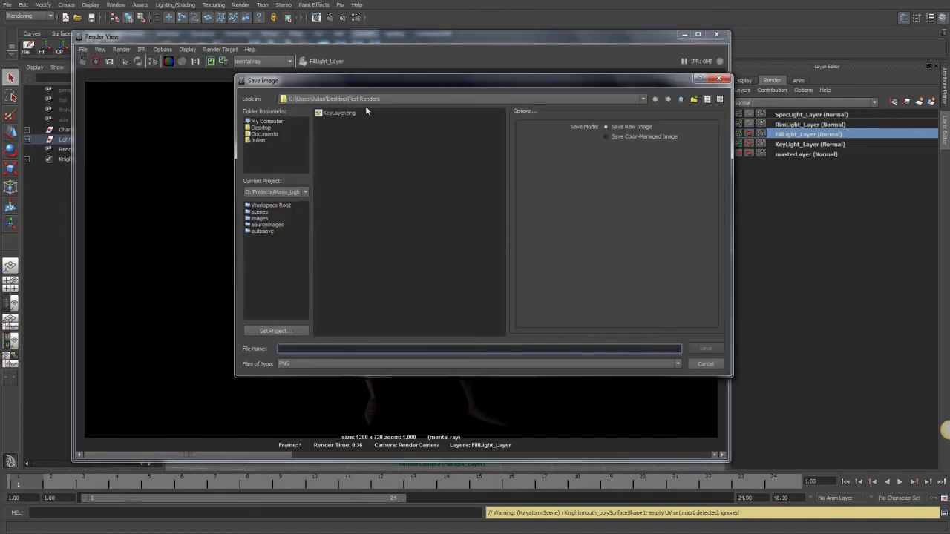
{"action": "left_click", "coordinate": [348, 115]}
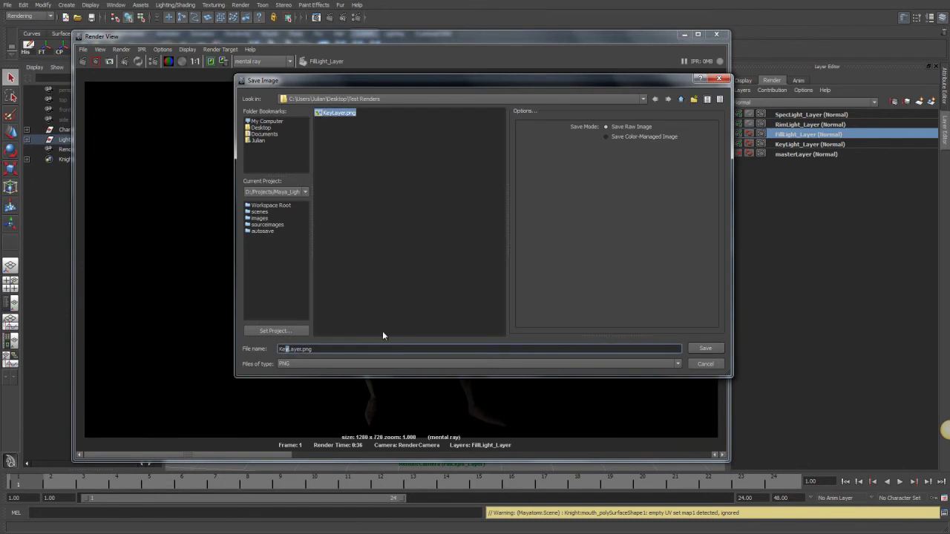
{"action": "key", "text": "shift+Home"}
{"action": "type", "text": "Fill"}
{"action": "key", "text": "Return"}
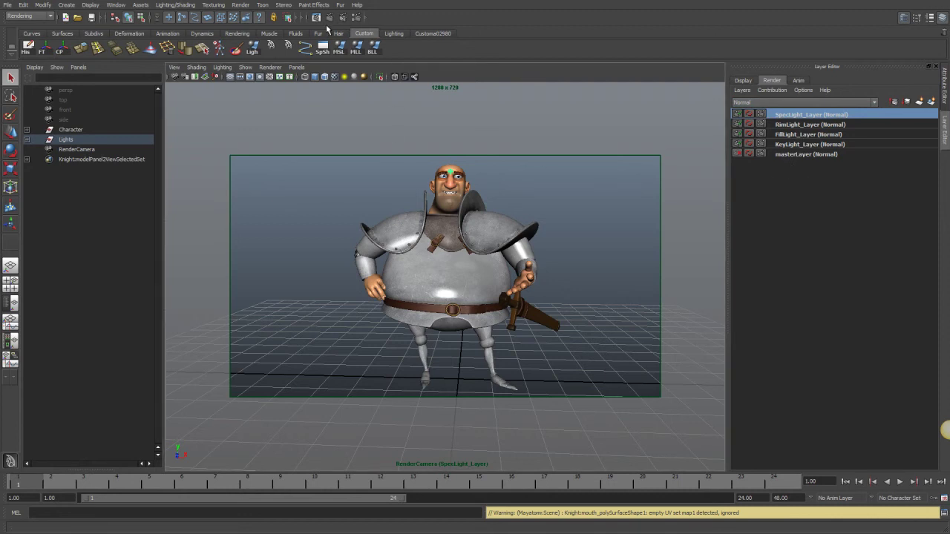
Look through the kept renders in the Render View, check them for loadable render passes, and put the window away
{"action": "left_click", "coordinate": [408, 81]}
{"action": "left_click_drag", "start_coordinate": [408, 35], "coordinate": [421, 54]}
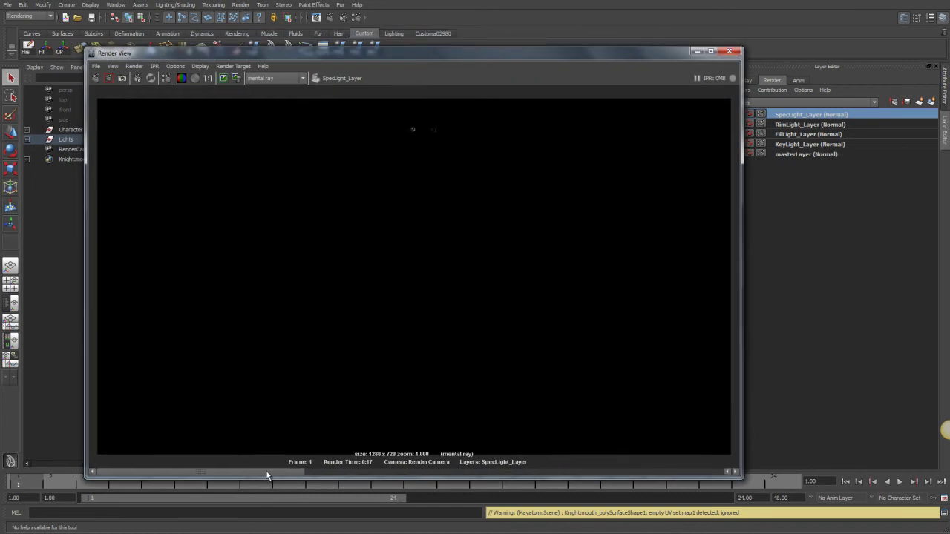
{"action": "left_click", "coordinate": [363, 471]}
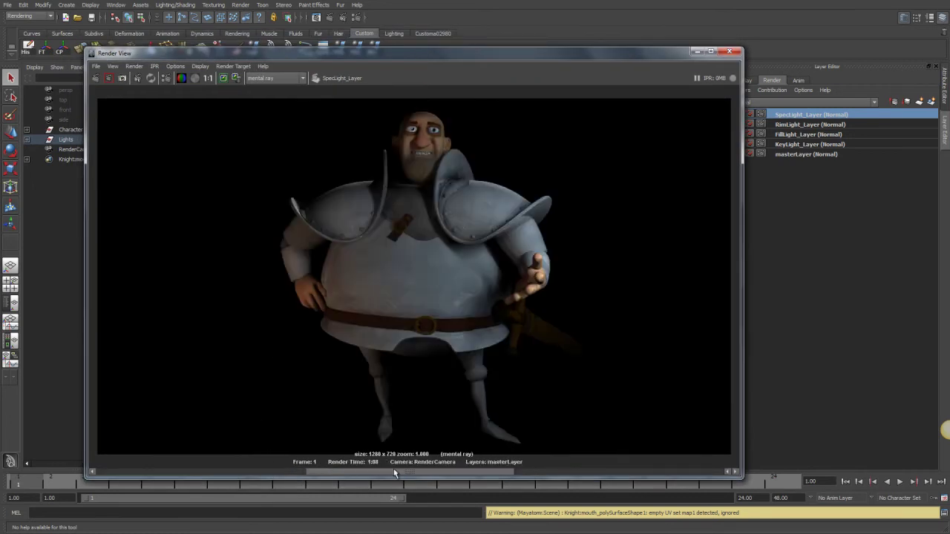
{"action": "left_click", "coordinate": [95, 66]}
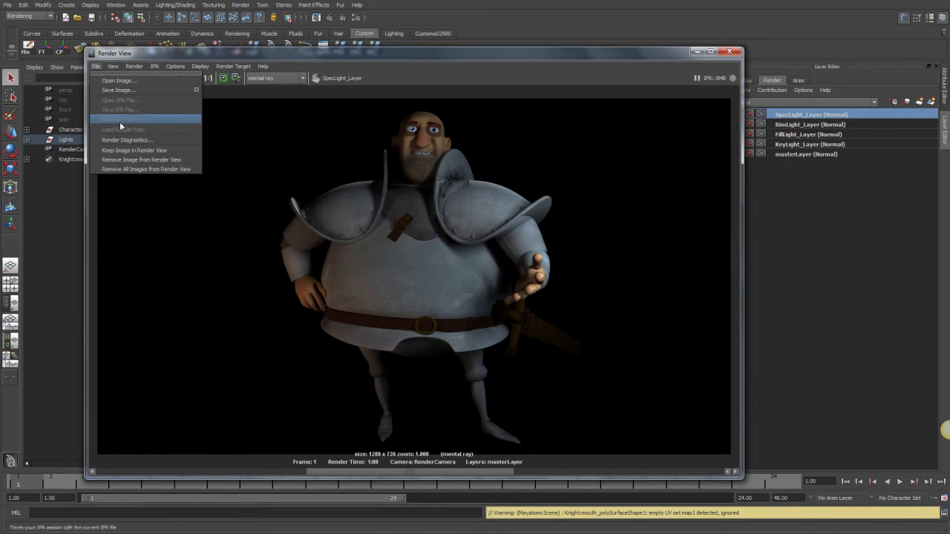
{"action": "left_click", "coordinate": [434, 472]}
{"action": "left_click", "coordinate": [554, 470]}
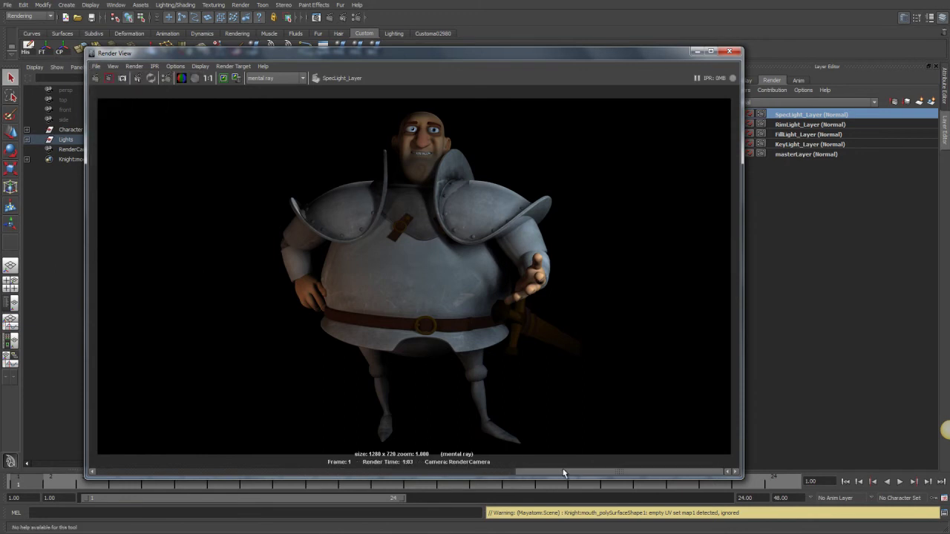
{"action": "left_click", "coordinate": [95, 66]}
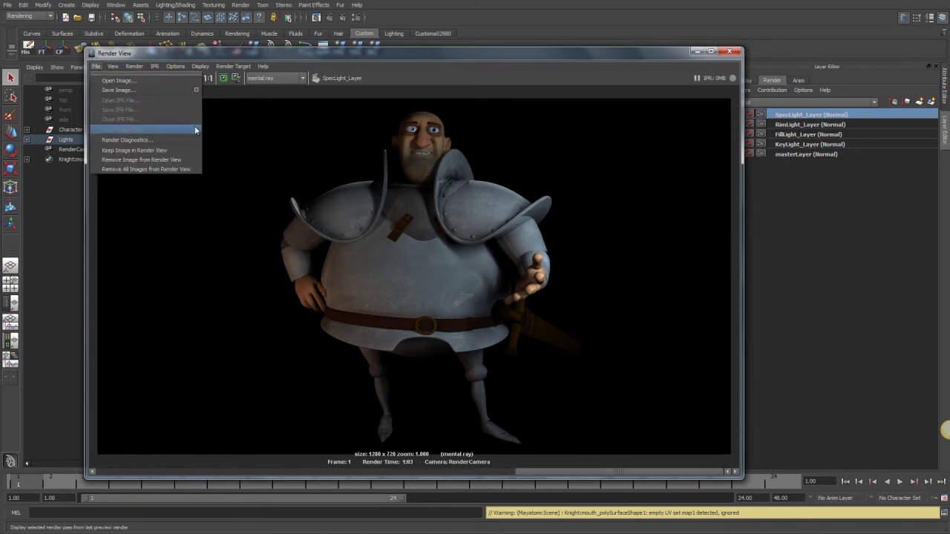
{"action": "left_click", "coordinate": [660, 53]}
{"action": "left_click_drag", "start_coordinate": [668, 53], "coordinate": [639, 52]}
{"action": "left_click", "coordinate": [699, 51]}
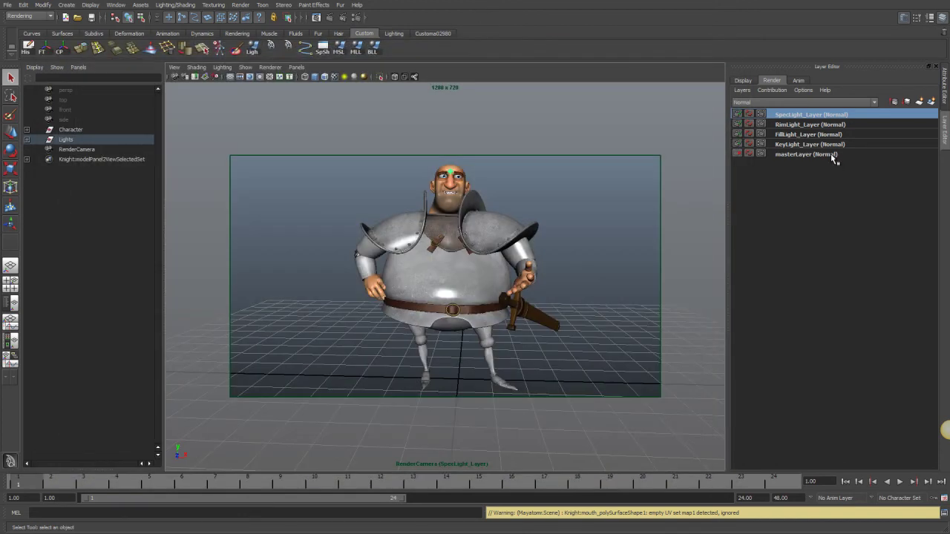
Make masterLayer the active render layer and render it again in the Render View
{"action": "left_click", "coordinate": [808, 153]}
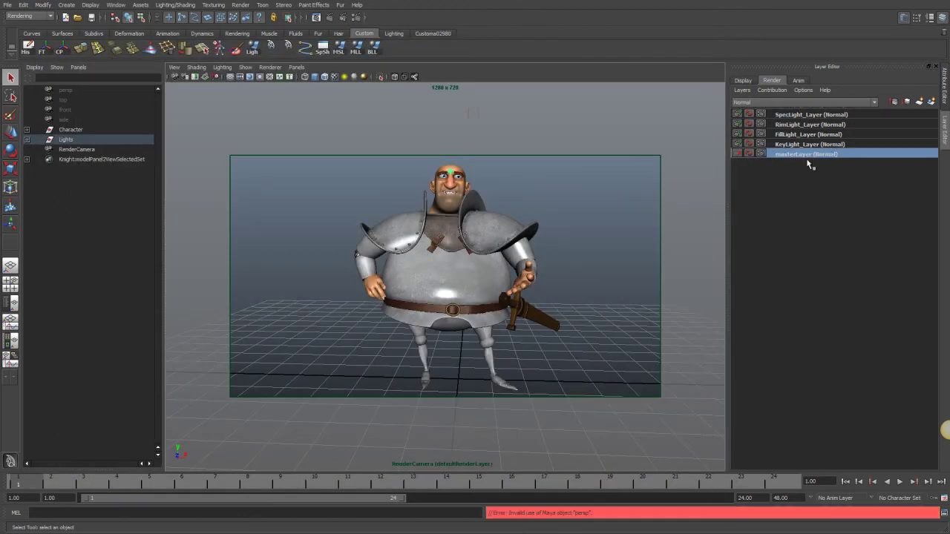
{"action": "left_click", "coordinate": [317, 17]}
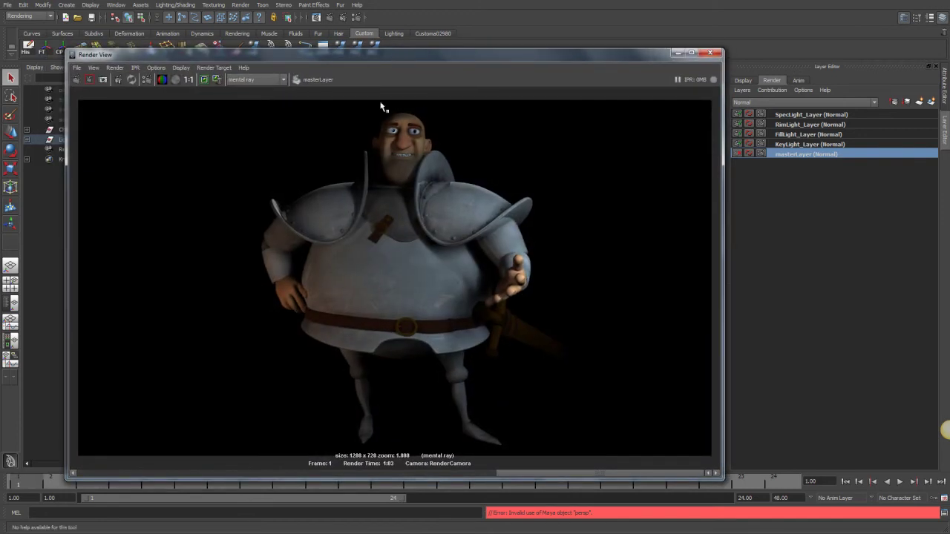
{"action": "left_click_drag", "start_coordinate": [659, 55], "coordinate": [637, 52]}
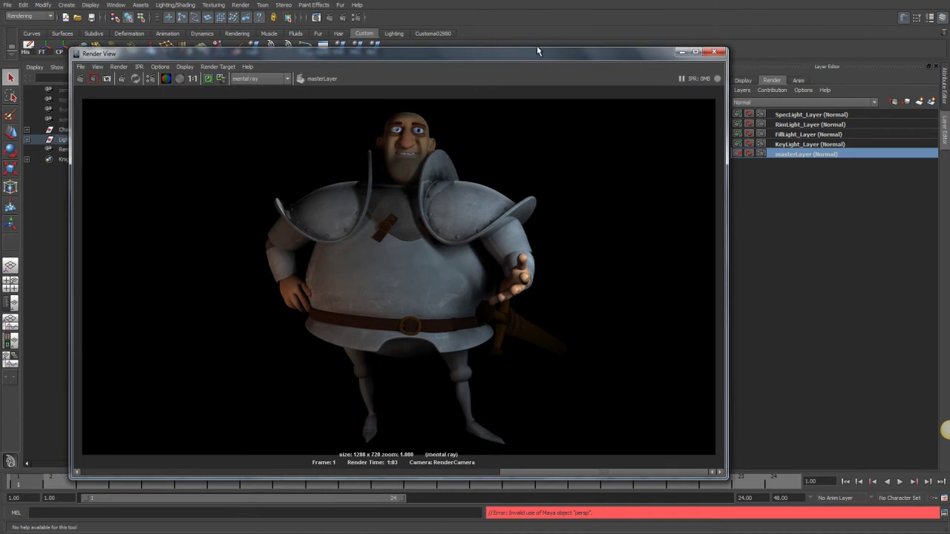
{"action": "left_click", "coordinate": [82, 78]}
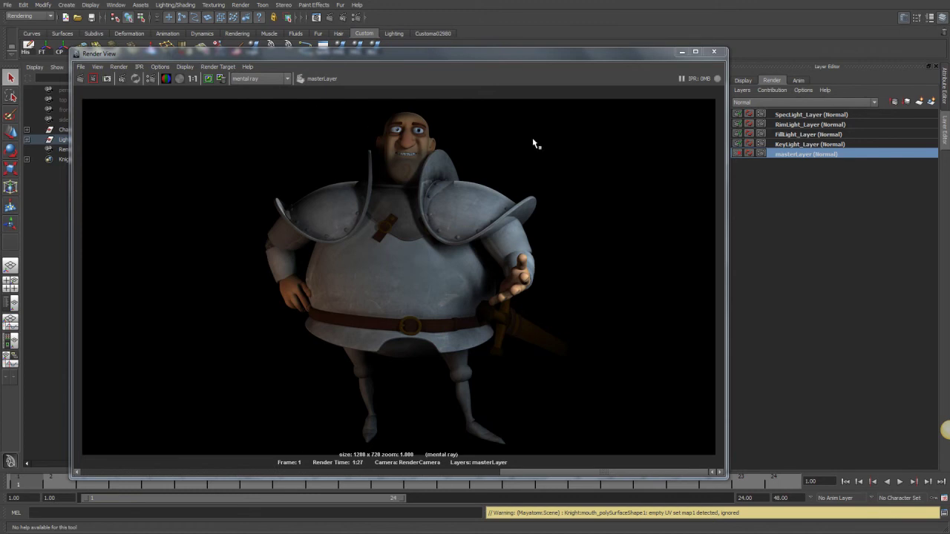
Load the specular render pass of the masterLayer render, examine it in an enlarged viewer, and close the viewer
{"action": "left_click", "coordinate": [81, 67]}
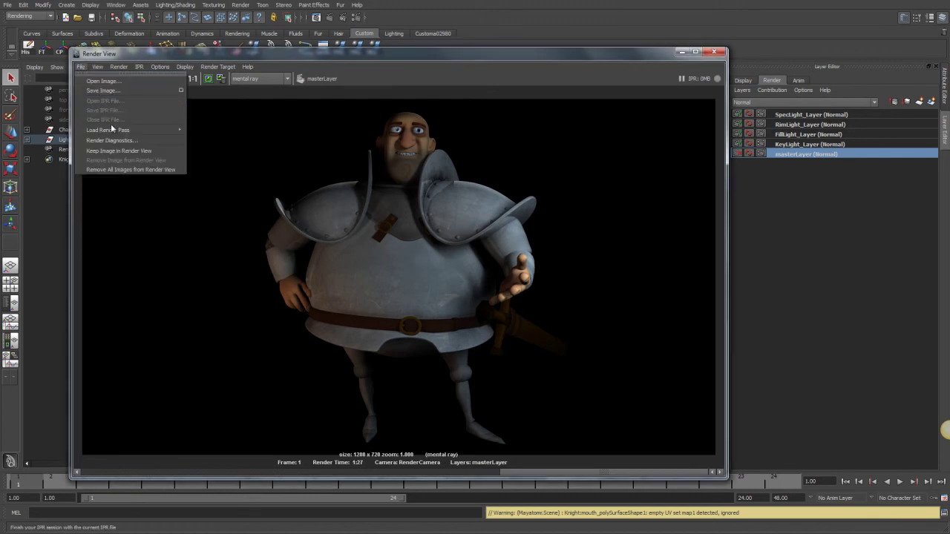
{"action": "mouse_move", "coordinate": [160, 136]}
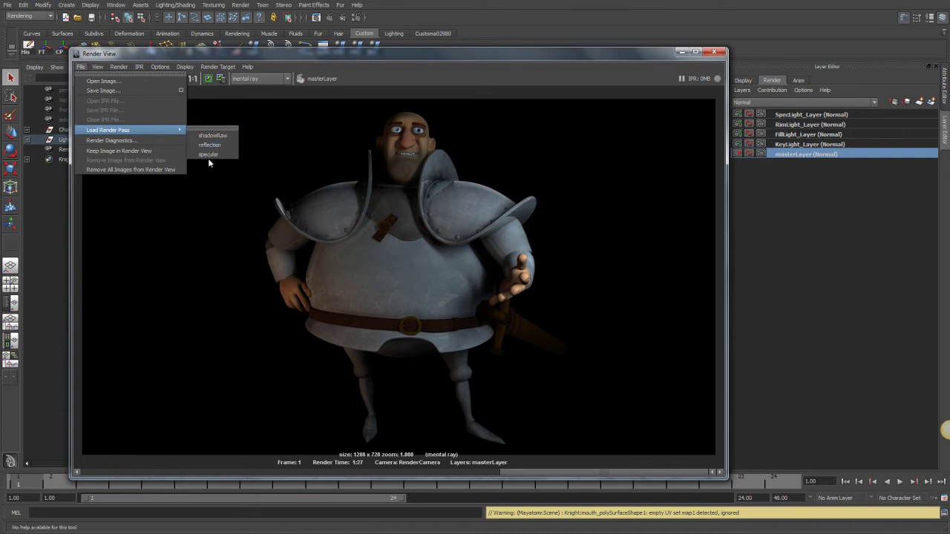
{"action": "left_click", "coordinate": [204, 191]}
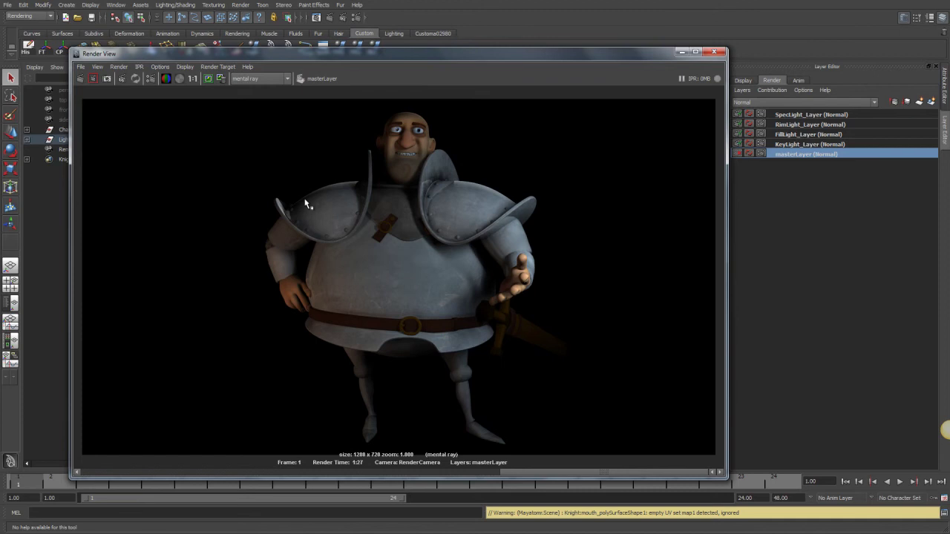
{"action": "left_click", "coordinate": [81, 67]}
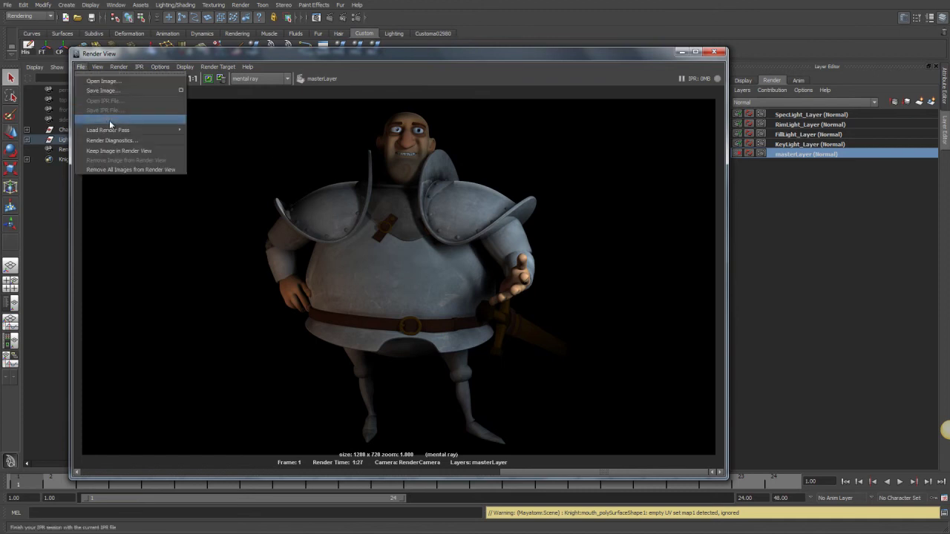
{"action": "mouse_move", "coordinate": [174, 130]}
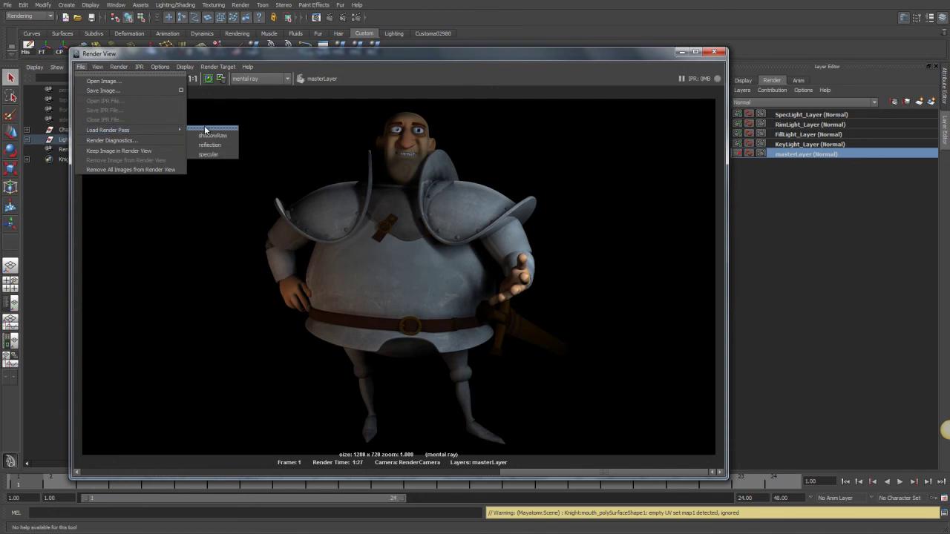
{"action": "left_click", "coordinate": [210, 155]}
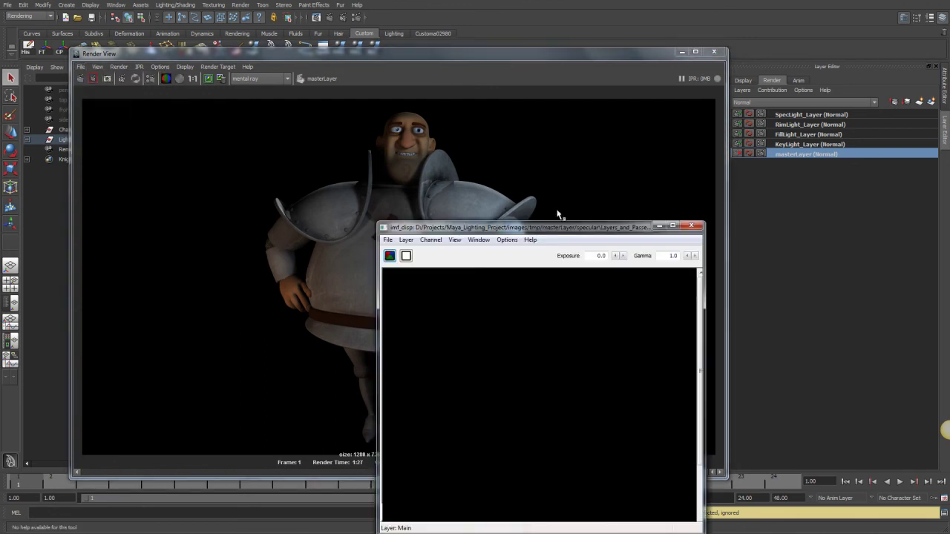
{"action": "left_click_drag", "start_coordinate": [548, 233], "coordinate": [356, 168]}
{"action": "left_click_drag", "start_coordinate": [508, 458], "coordinate": [810, 517]}
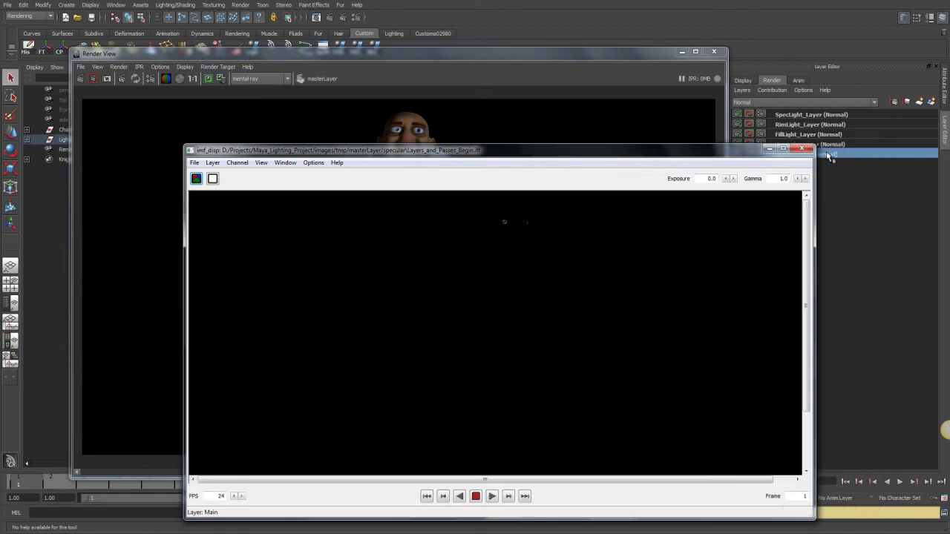
{"action": "left_click", "coordinate": [799, 151]}
Load the reflection render pass, examine it in the image viewer, and put the viewer away
{"action": "left_click", "coordinate": [80, 66]}
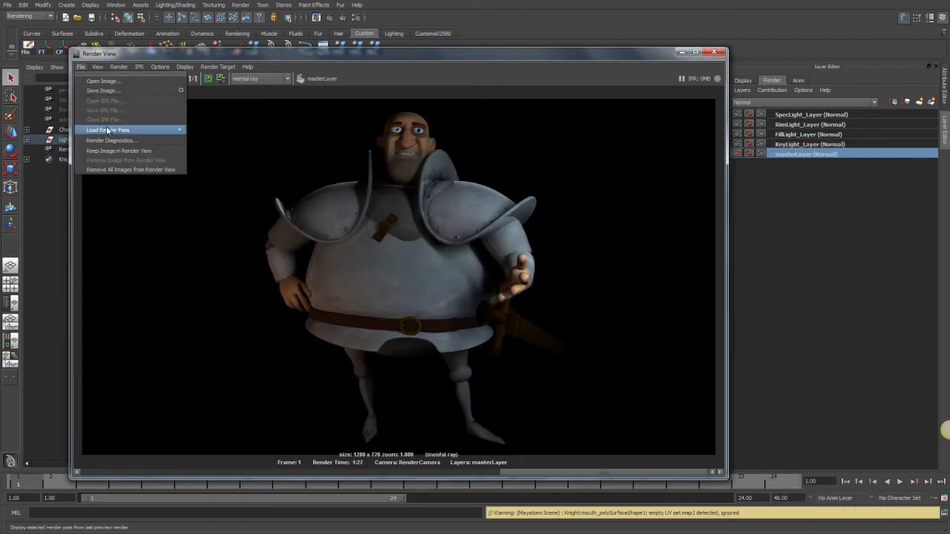
{"action": "mouse_move", "coordinate": [106, 127]}
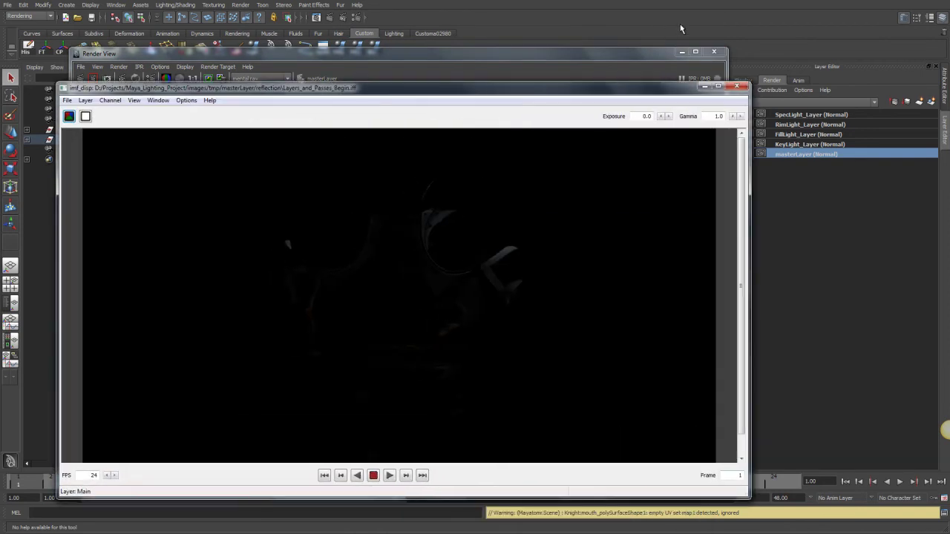
{"action": "left_click", "coordinate": [704, 87]}
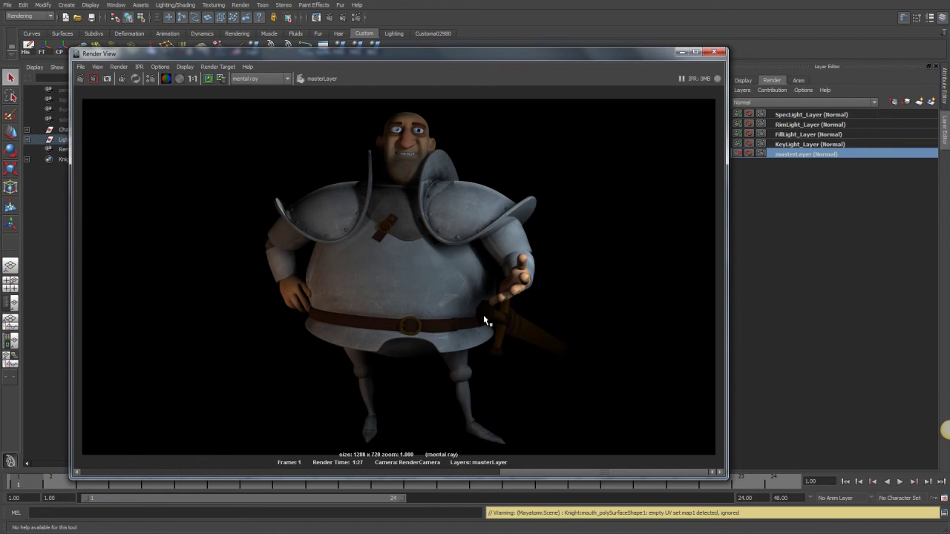
Create a Beauty Without Reflections and Refractions render pass in the Render Settings and associate it with masterLayer
{"action": "left_click", "coordinate": [356, 17]}
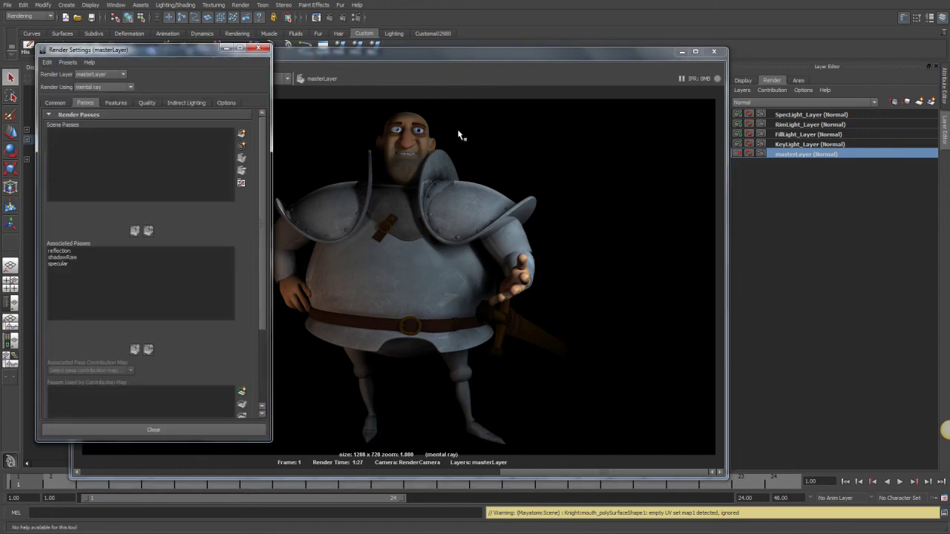
{"action": "left_click", "coordinate": [241, 133]}
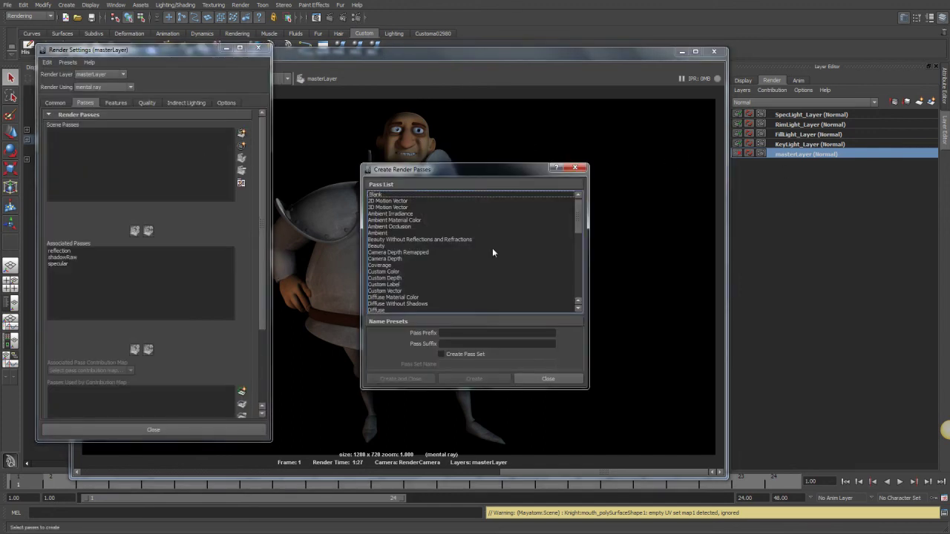
{"action": "left_click", "coordinate": [421, 241]}
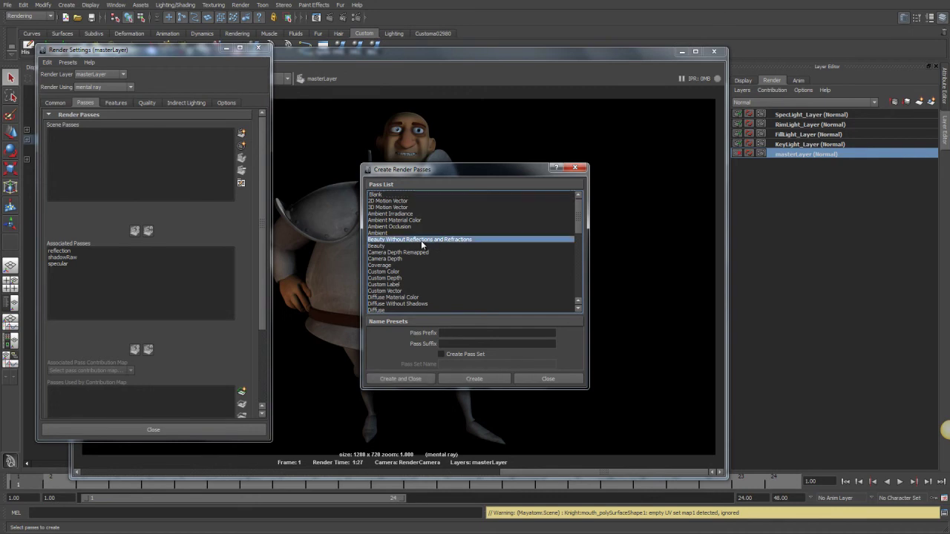
{"action": "left_click", "coordinate": [400, 379]}
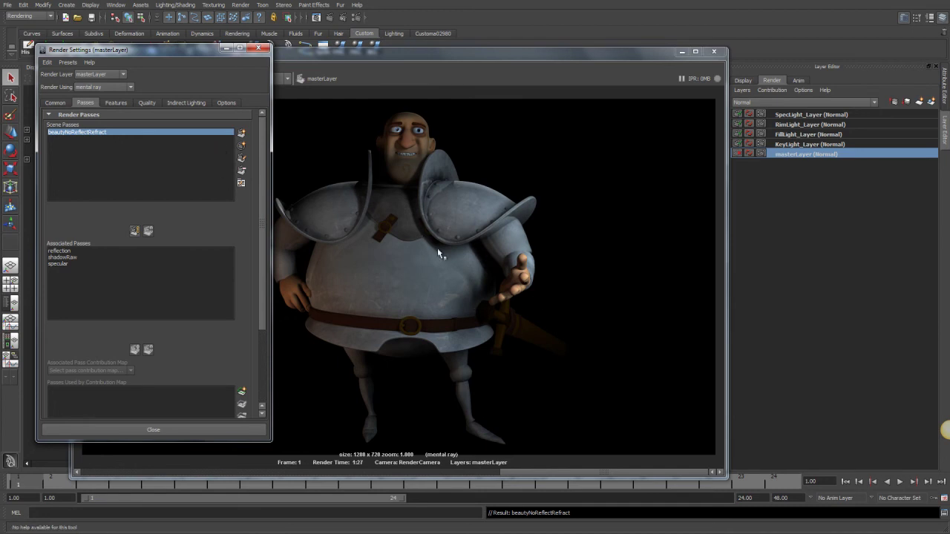
{"action": "left_click", "coordinate": [133, 229]}
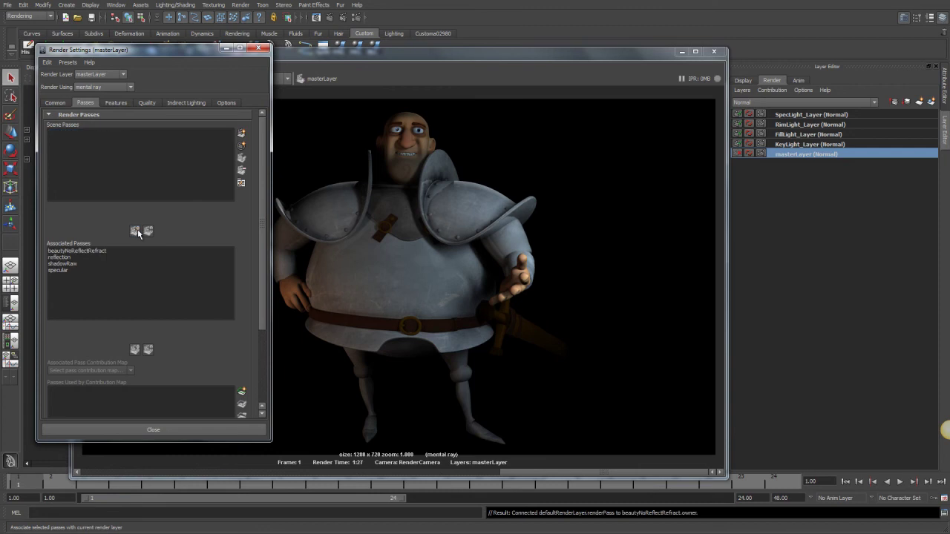
Render masterLayer again and load its beautyNoReflectRefract pass in an enlarged image viewer
{"action": "left_click", "coordinate": [384, 54]}
{"action": "left_click", "coordinate": [85, 77]}
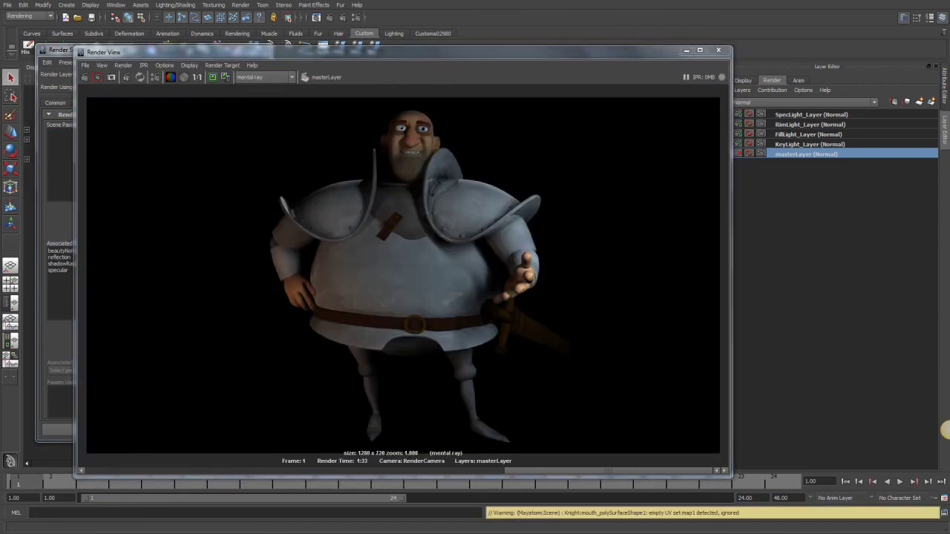
{"action": "left_click", "coordinate": [85, 65]}
{"action": "mouse_move", "coordinate": [121, 131]}
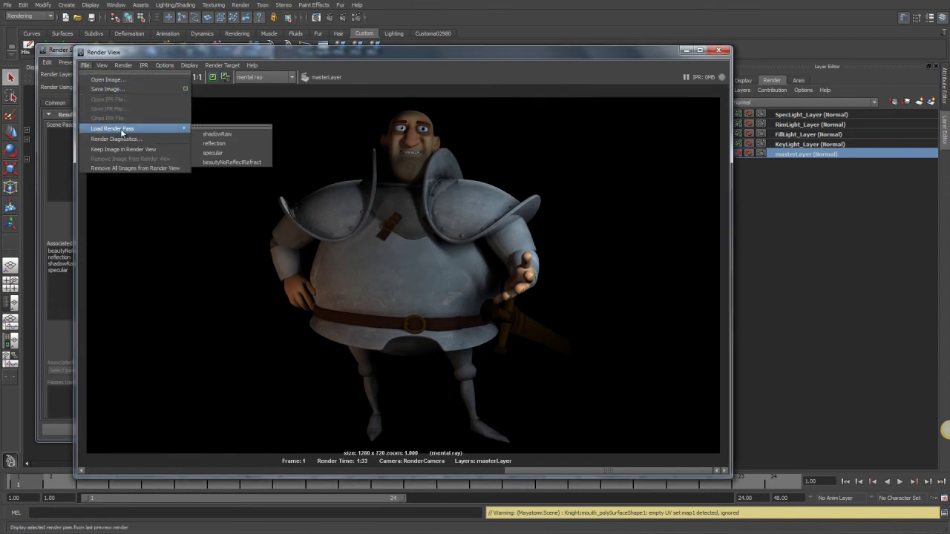
{"action": "left_click", "coordinate": [238, 165]}
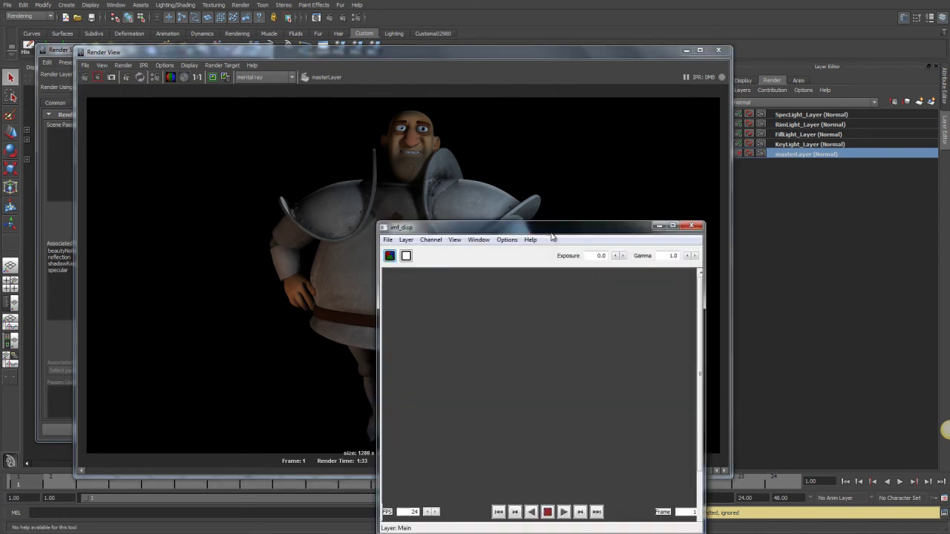
{"action": "left_click_drag", "start_coordinate": [551, 233], "coordinate": [368, 143]}
{"action": "left_click_drag", "start_coordinate": [521, 445], "coordinate": [786, 523]}
{"action": "left_click_drag", "start_coordinate": [445, 135], "coordinate": [356, 87]}
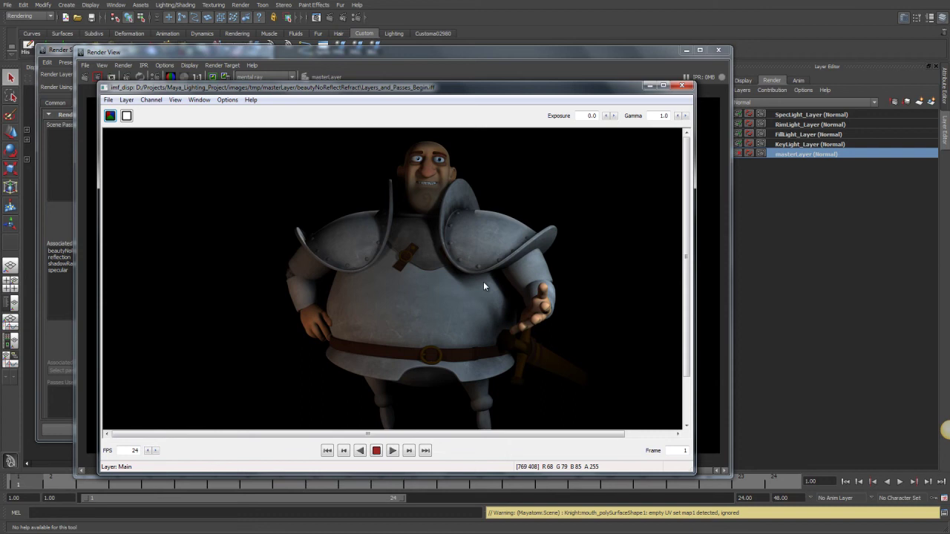
Save the loaded beauty pass as beautyPass.png in the Desktop's Test Renders folder, in Portable Network Graphics format, and close the viewer
{"action": "left_click", "coordinate": [108, 100]}
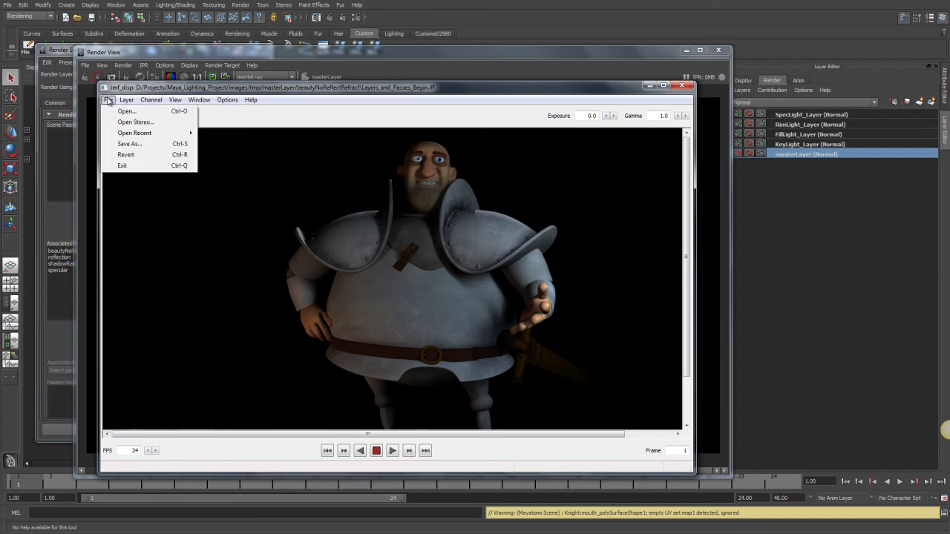
{"action": "left_click", "coordinate": [127, 143]}
{"action": "left_click", "coordinate": [322, 293]}
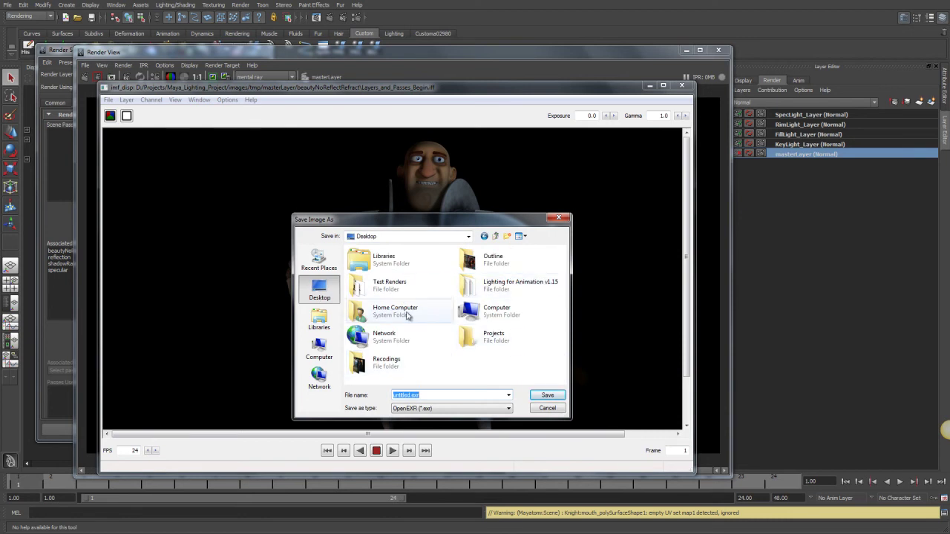
{"action": "double_click", "coordinate": [390, 286]}
{"action": "left_click", "coordinate": [445, 408]}
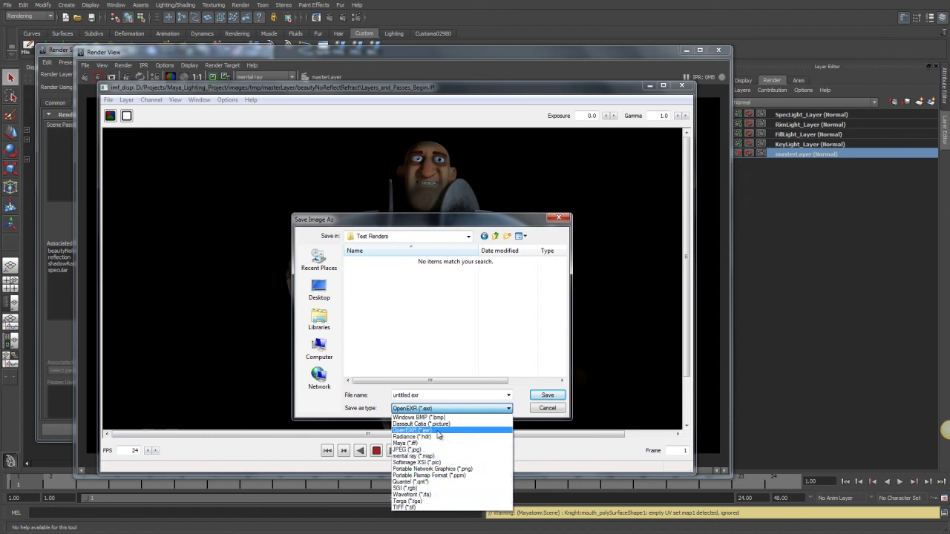
{"action": "left_click", "coordinate": [474, 470]}
{"action": "left_click", "coordinate": [374, 290]}
{"action": "left_click", "coordinate": [423, 395]}
{"action": "left_click", "coordinate": [422, 393]}
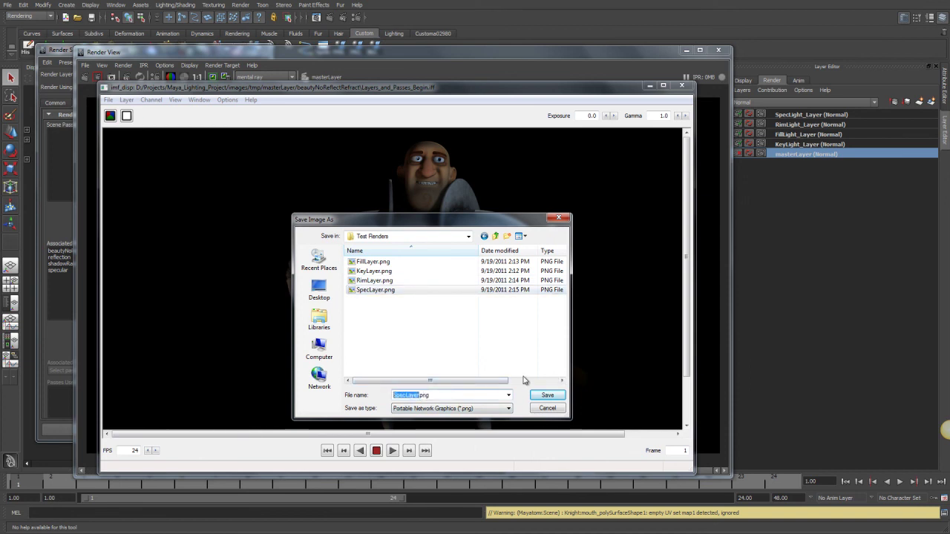
{"action": "type", "text": "beautyPass"}
{"action": "key", "text": "Return"}
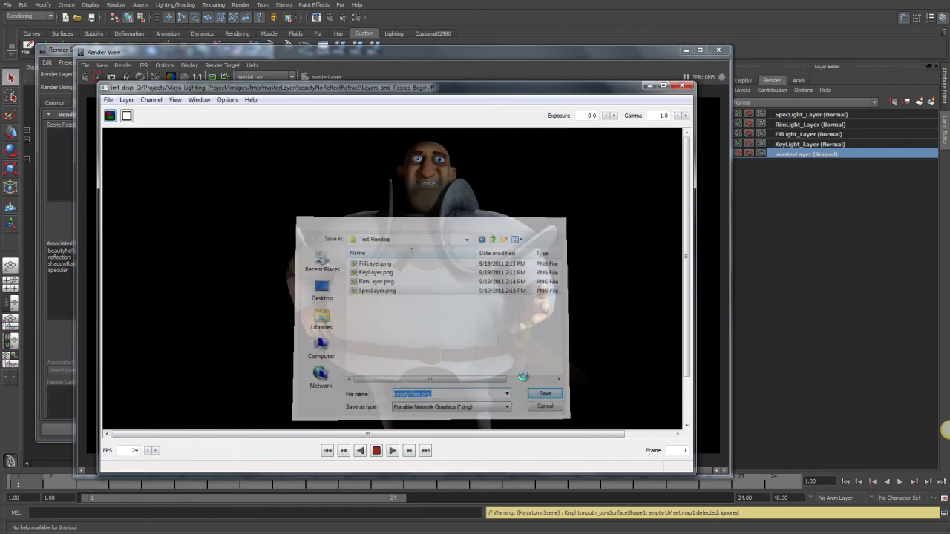
{"action": "left_click", "coordinate": [681, 86]}
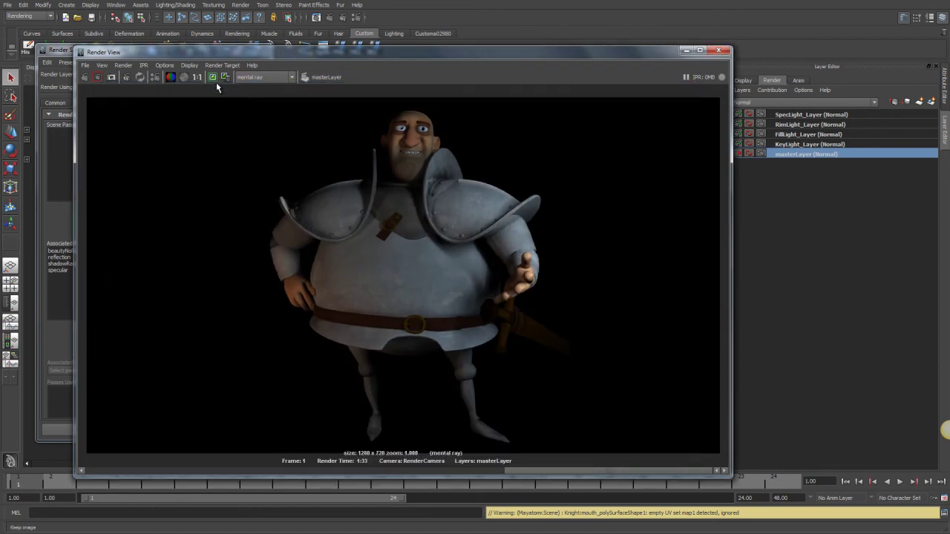
Load masterLayer's reflection render pass into the image viewer
{"action": "left_click", "coordinate": [86, 66]}
{"action": "mouse_move", "coordinate": [123, 130]}
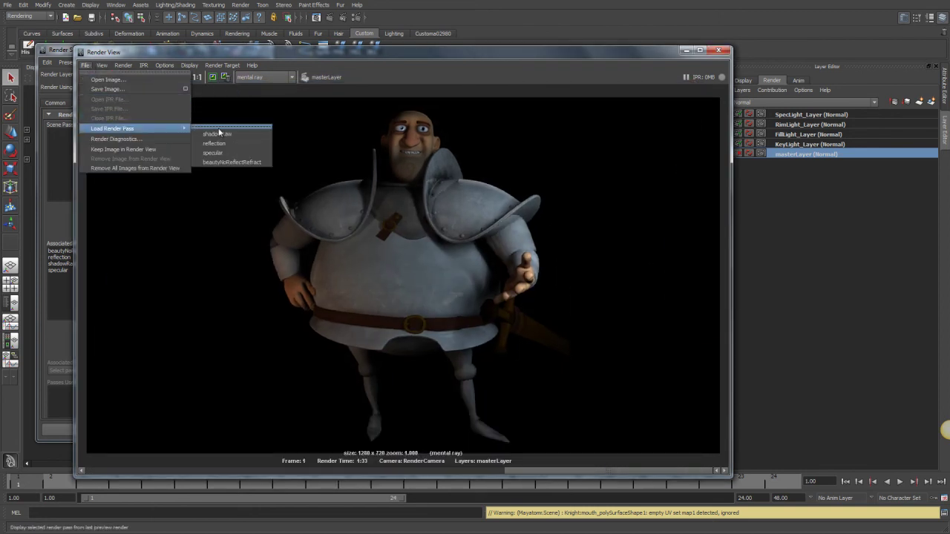
{"action": "left_click", "coordinate": [228, 144]}
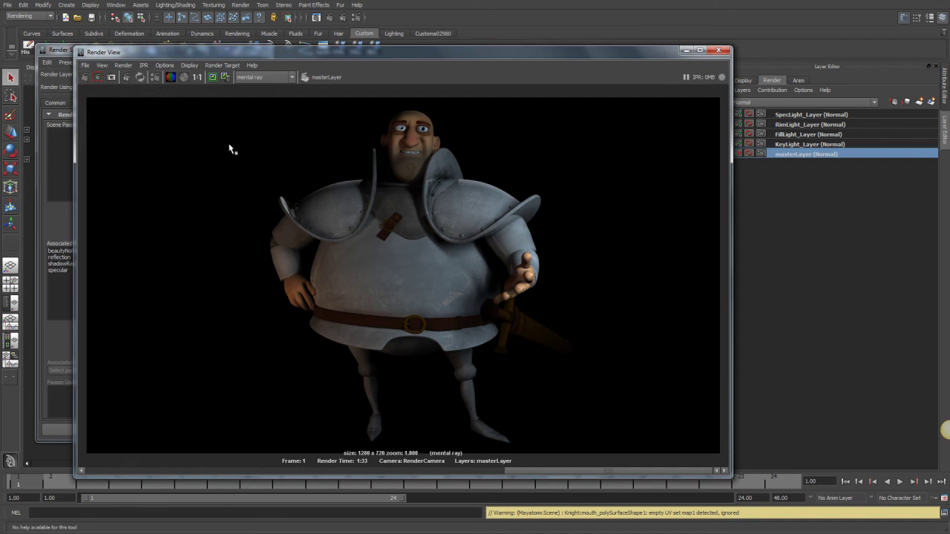
Save the loaded reflection pass in the Test Renders folder in Portable Network Graphics format, using Reflection in the file name
{"action": "left_click", "coordinate": [387, 240]}
{"action": "left_click", "coordinate": [404, 281]}
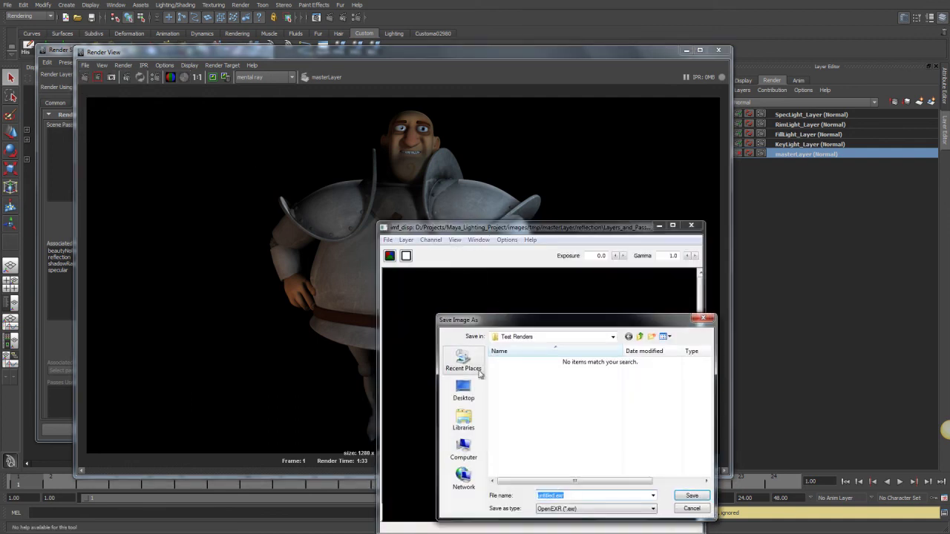
{"action": "left_click", "coordinate": [578, 511]}
{"action": "left_click", "coordinate": [606, 462]}
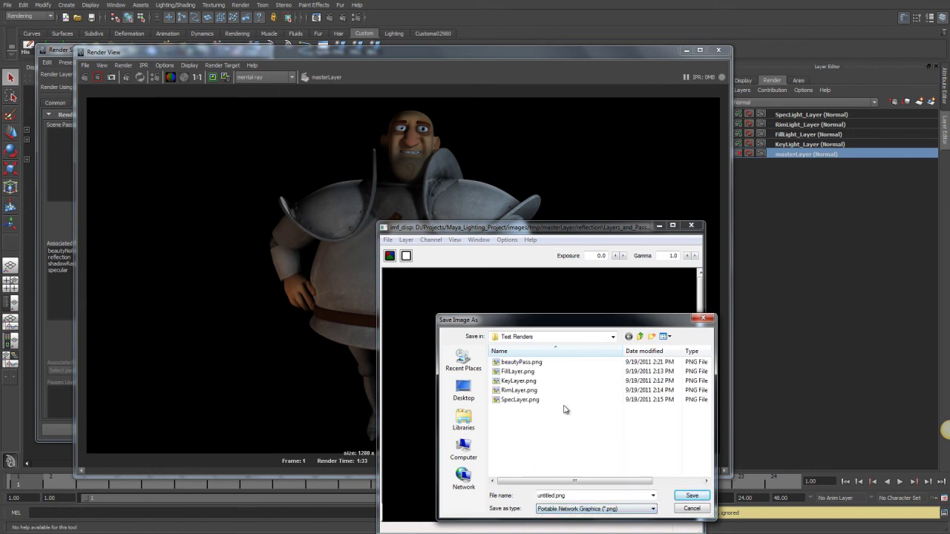
{"action": "left_click", "coordinate": [528, 362]}
{"action": "double_click", "coordinate": [555, 496]}
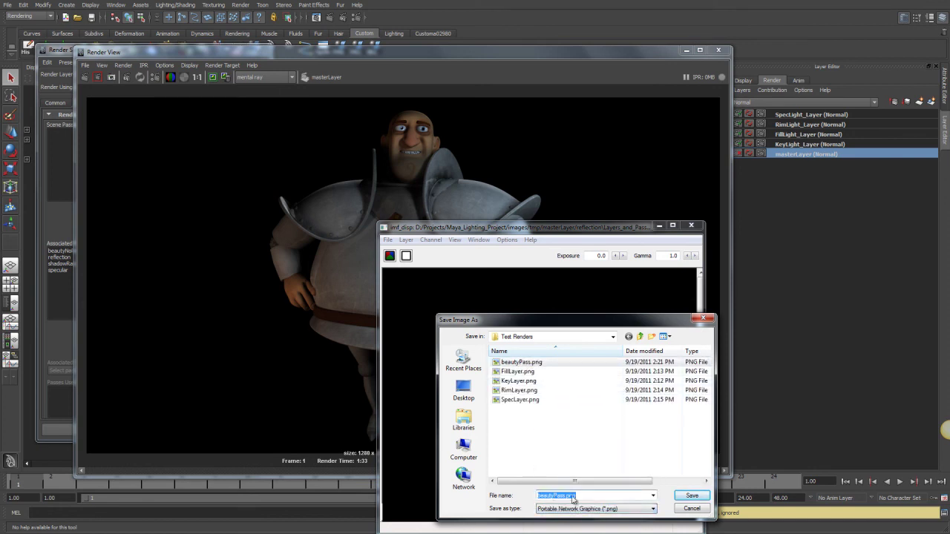
{"action": "key", "text": "End"}
{"action": "type", "text": "Reflection"}
{"action": "key", "text": "Return"}
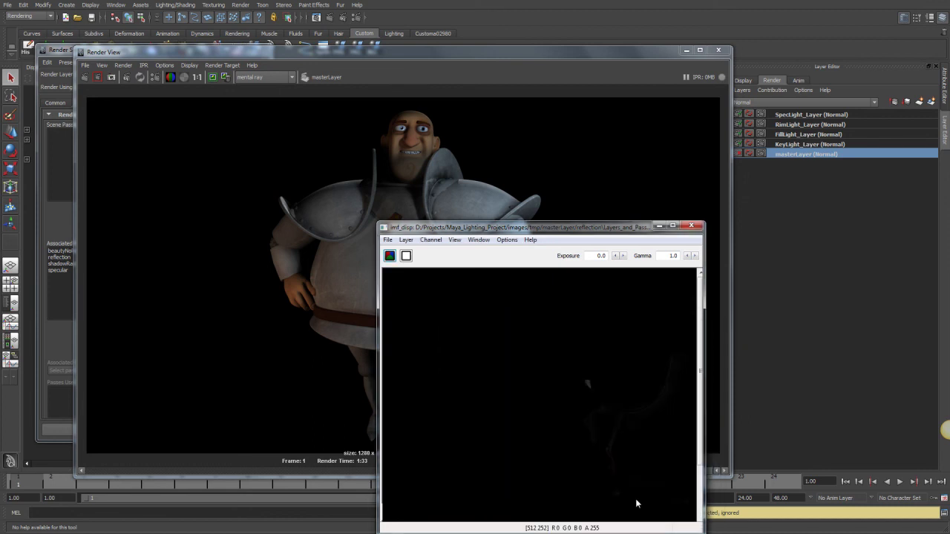
Enlarge and reposition the image viewer over the render to examine the reflections on the knight's armour
{"action": "left_click_drag", "start_coordinate": [618, 229], "coordinate": [417, 112]}
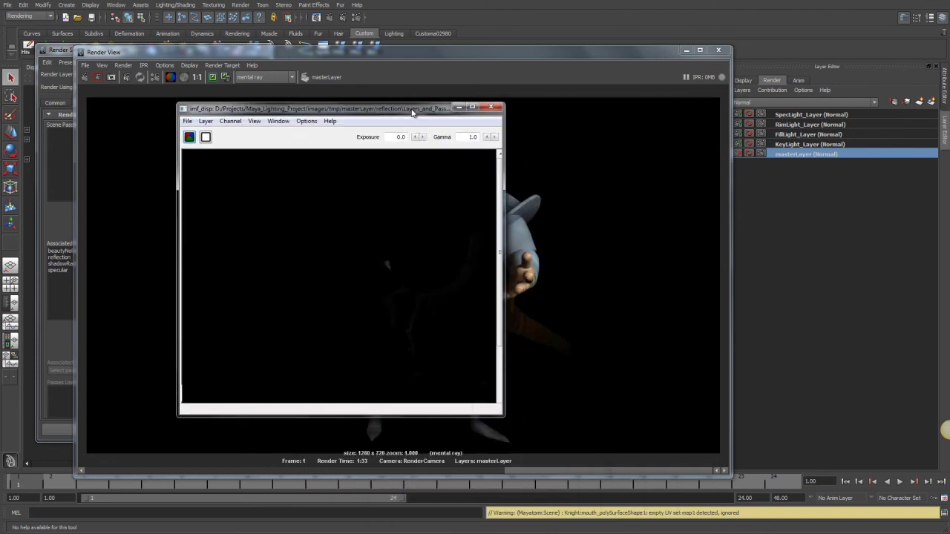
{"action": "left_click_drag", "start_coordinate": [502, 414], "coordinate": [699, 462]}
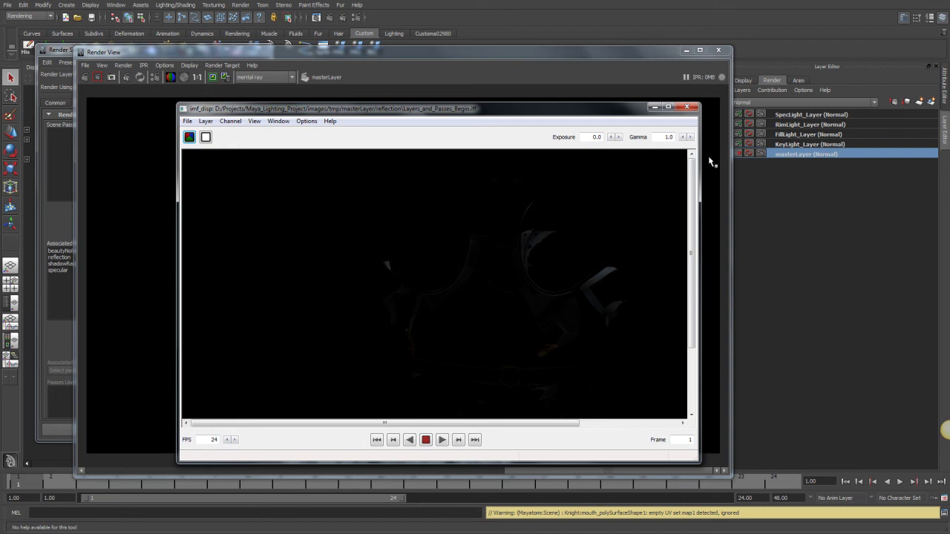
{"action": "left_click_drag", "start_coordinate": [628, 110], "coordinate": [603, 88]}
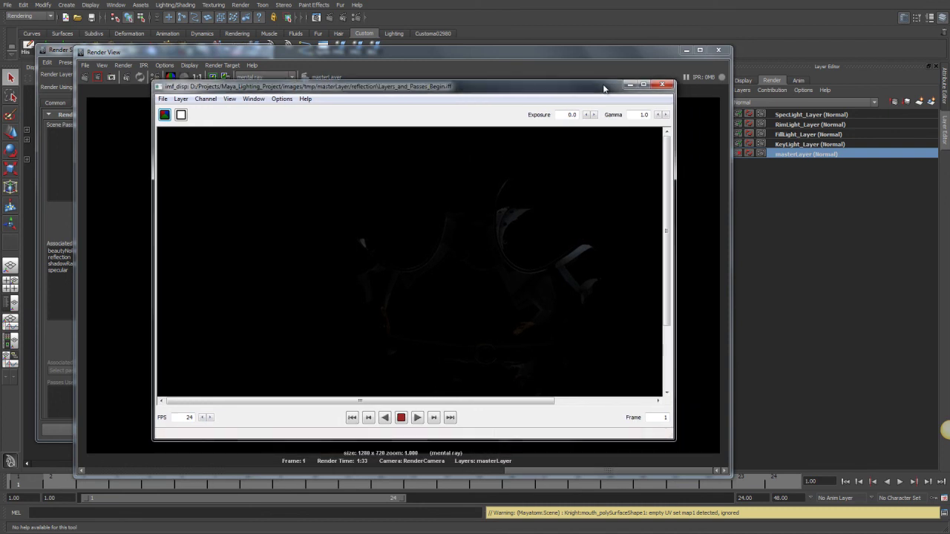